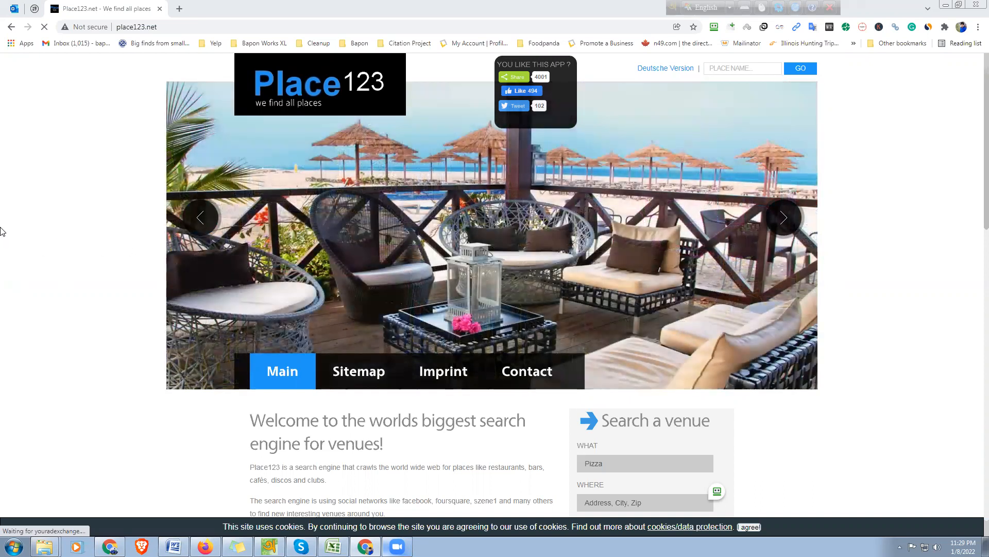
Step: Open the form for adding your own business on Place123.net
scroll(2, 231, "down", 3)
scroll(19, 219, "up", 3)
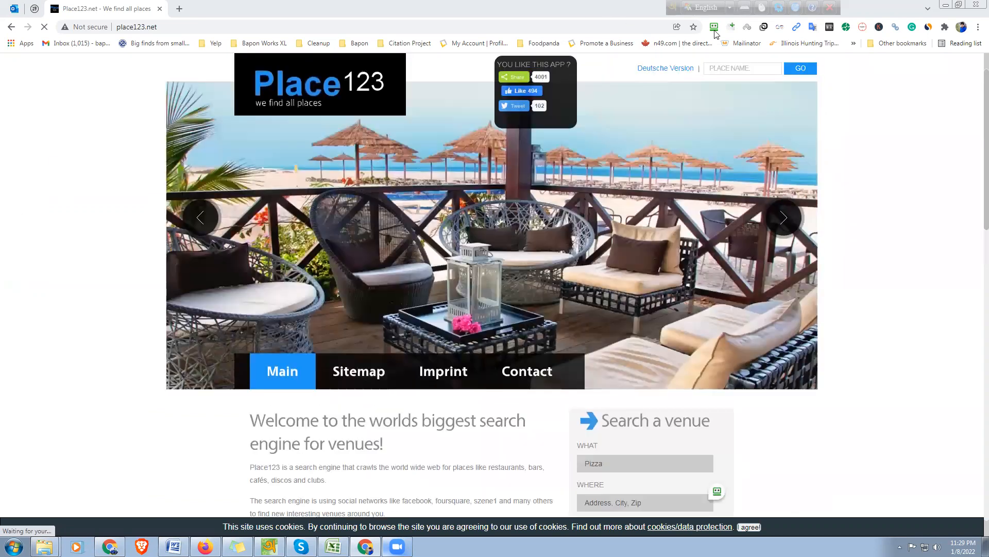
scroll(57, 261, "down", 6)
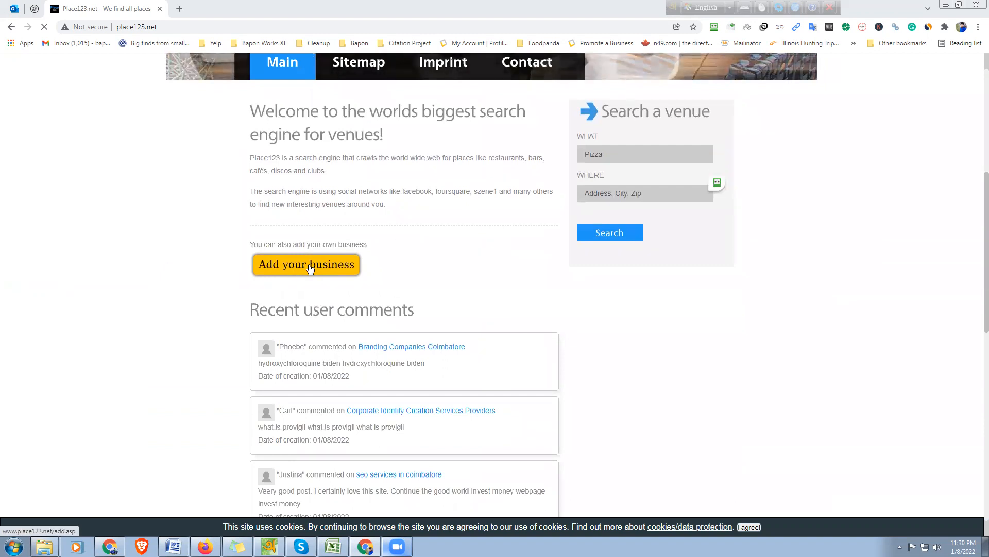
left_click(262, 272)
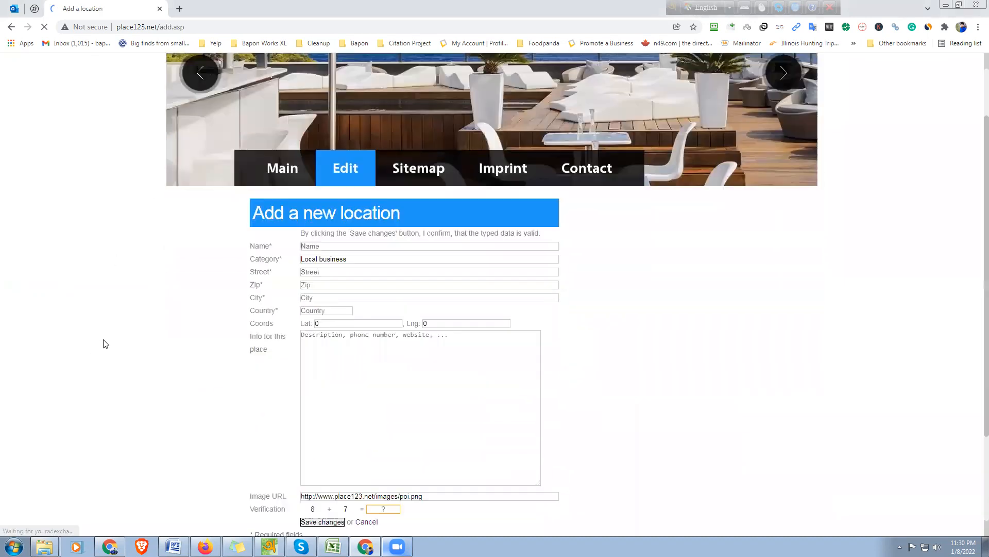
scroll(106, 344, "down", 1)
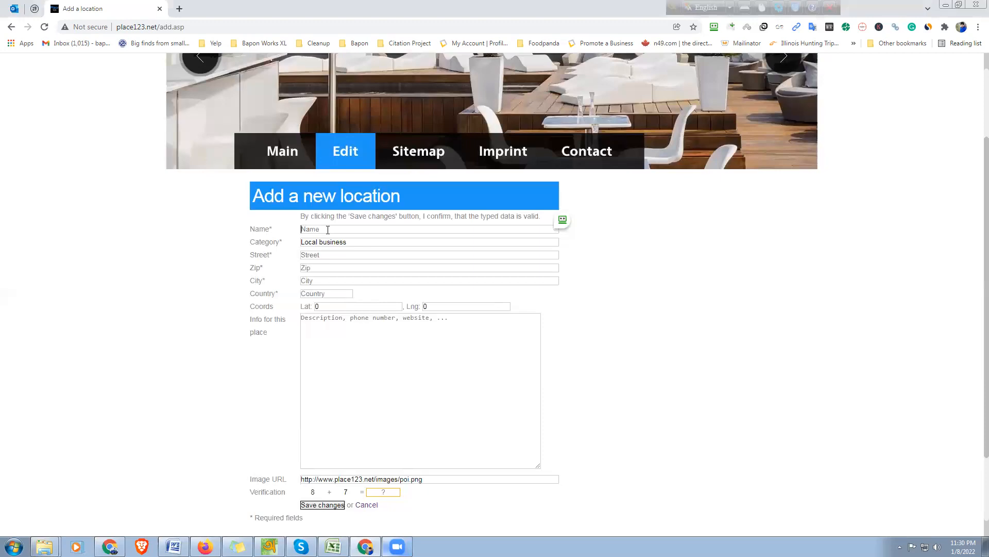
Step: Copy the business name "Crypto Chamber of Commerce, Inc." from the Excel workbook into the location form's Name field
left_click(333, 545)
scroll(147, 187, "up", 6)
left_click(140, 101)
key("ctrl+c")
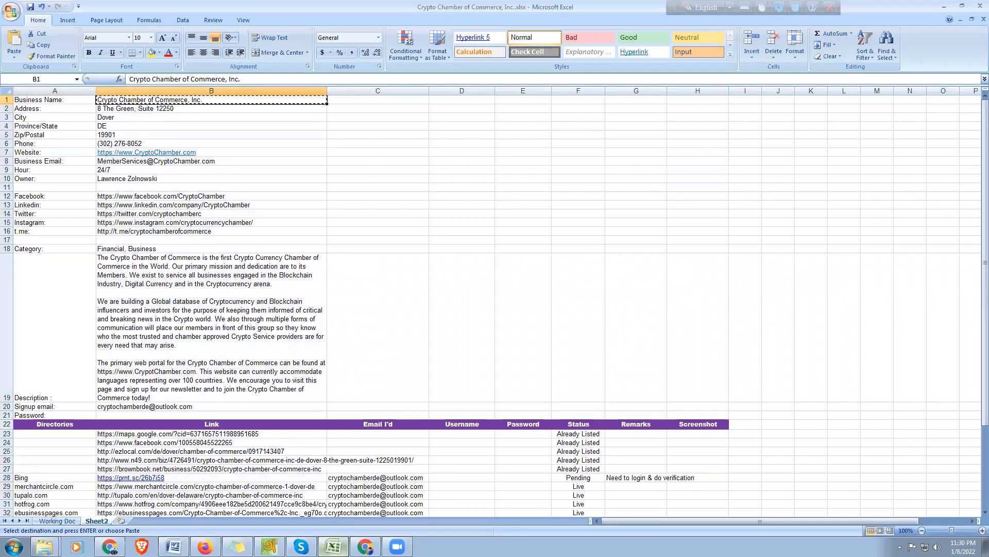
left_click(333, 545)
key("ctrl+v")
left_click(255, 28)
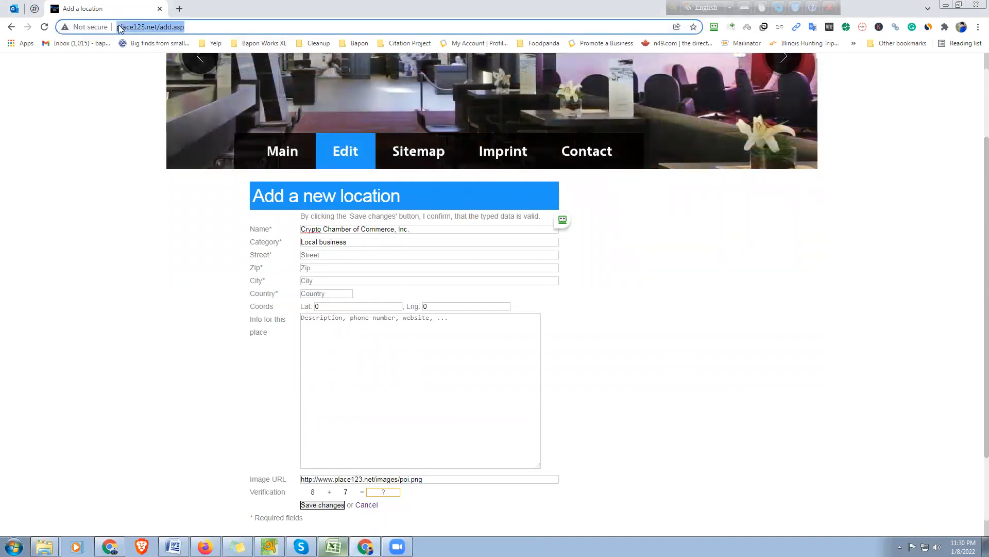
Step: Replace the location's category with "Crypto", copied from the business name
double_click(311, 230)
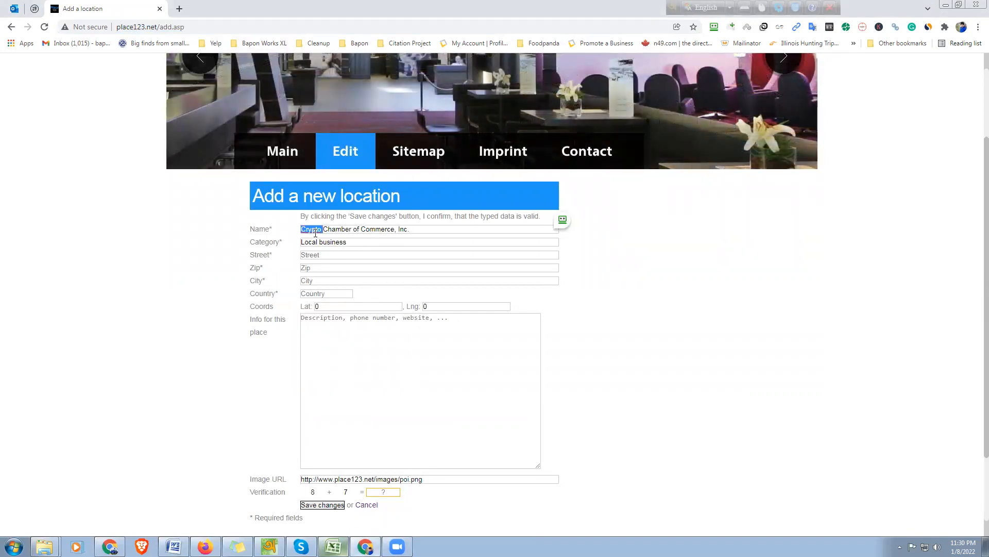
key("ctrl+c")
triple_click(370, 247)
key("ctrl+v")
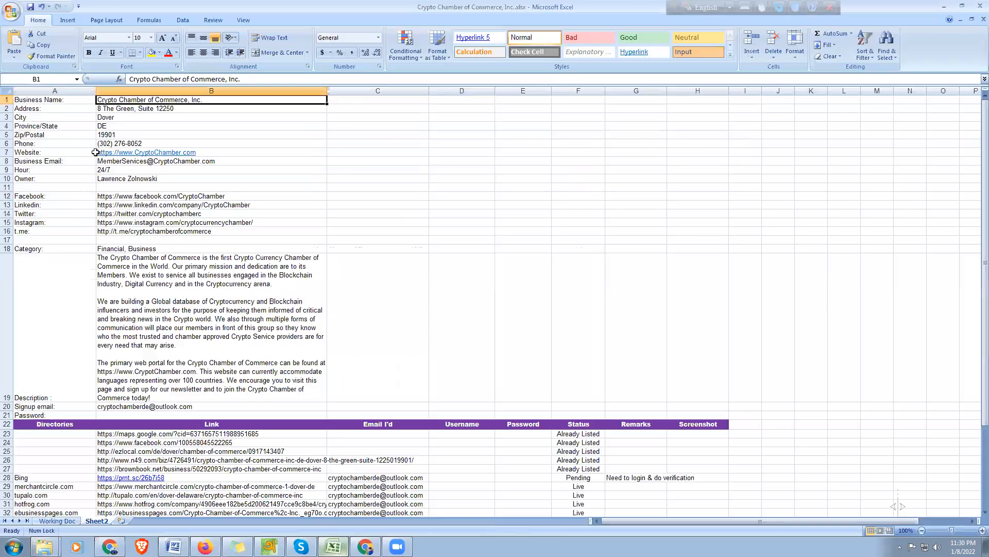
Step: Copy the street address from the Excel workbook into the form's Street field
left_click(334, 547)
key("Down")
key("ctrl+c")
key("alt+Tab")
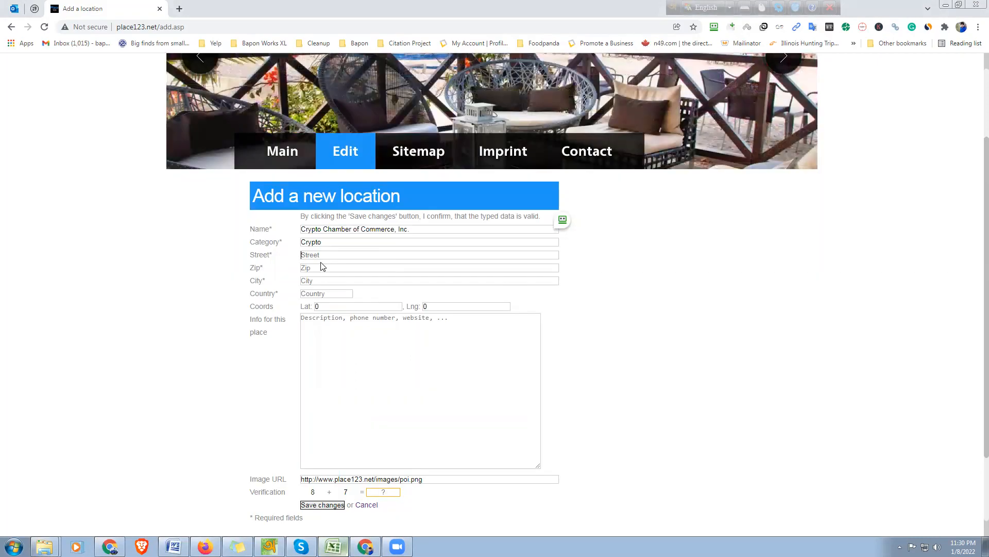
key("ctrl+v")
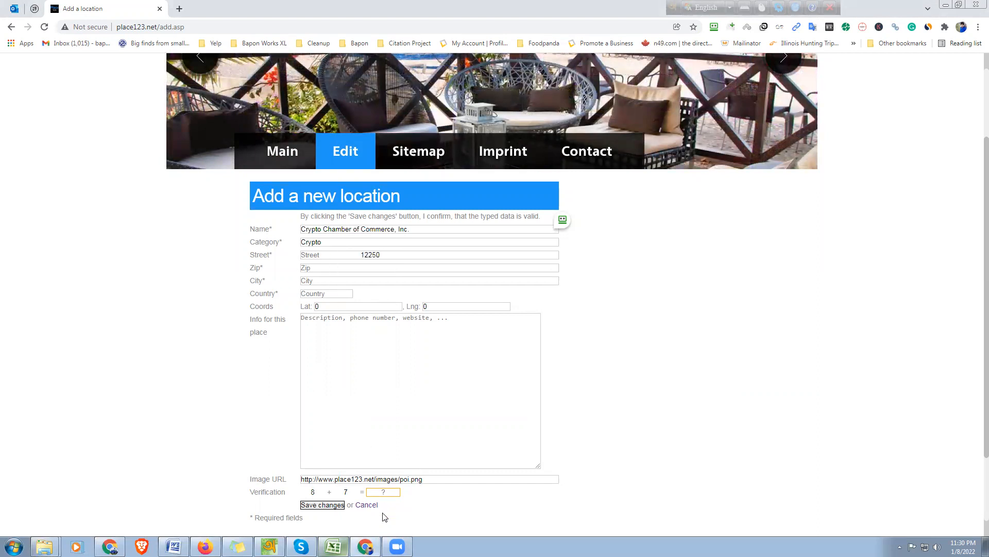
Step: Copy the postal code from the Excel workbook into the form's Zip field
left_click(333, 546)
left_click(124, 135)
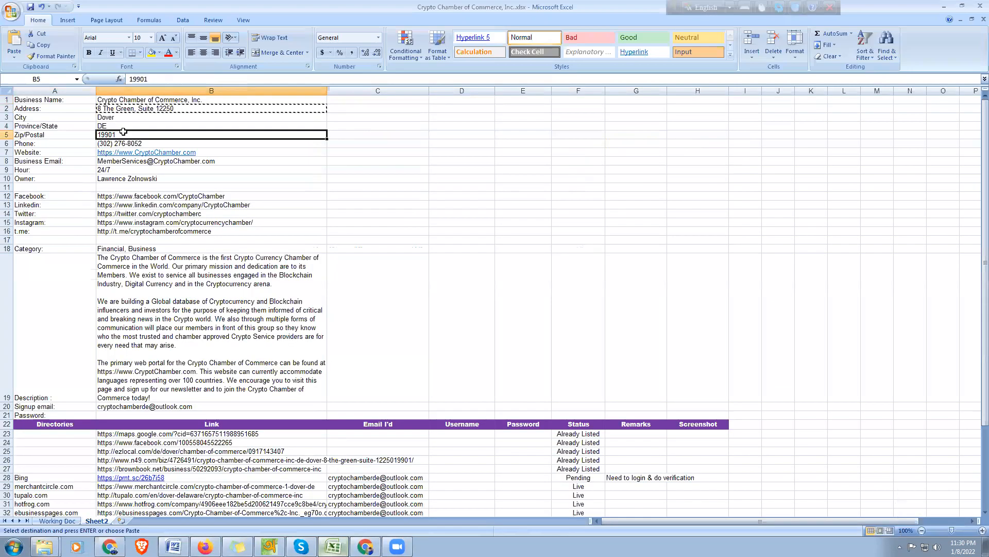
key("ctrl+c")
key("alt+Tab")
left_click(307, 267)
key("ctrl+v")
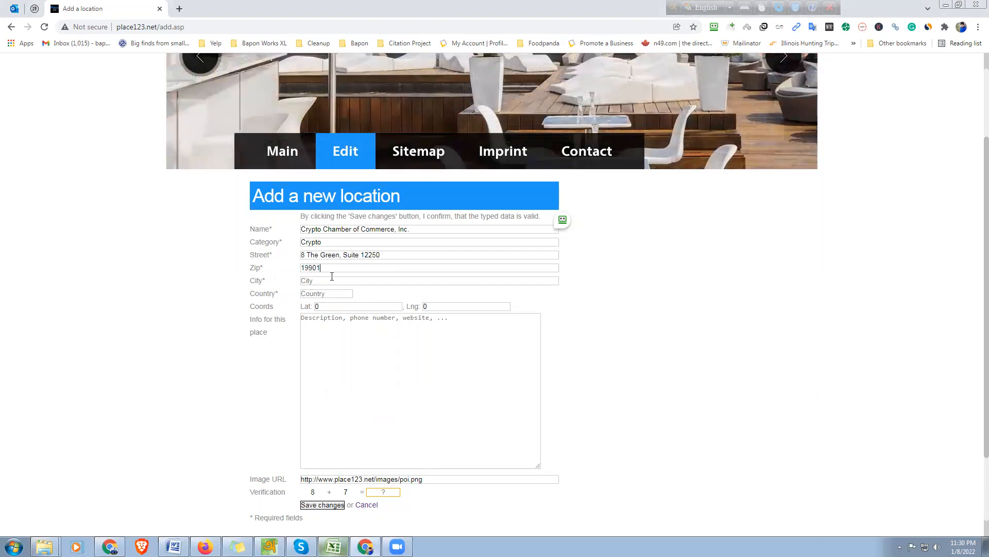
Step: Copy the city from the Excel workbook into the form's City field and set the country to USA
key("alt+Tab")
left_click(124, 117)
key("ctrl+c")
key("alt+Tab")
left_click(328, 281)
key("ctrl+v")
left_click(317, 294)
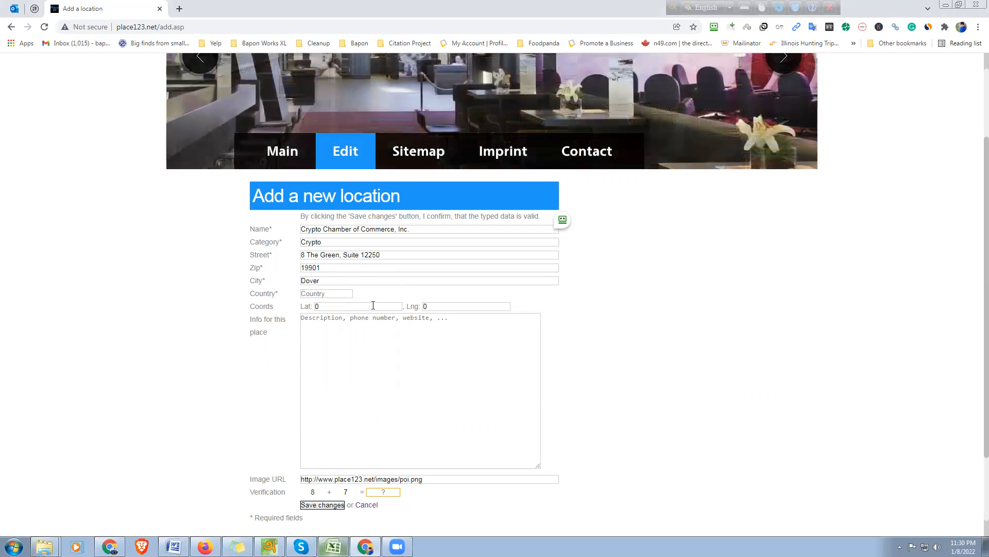
type("USA")
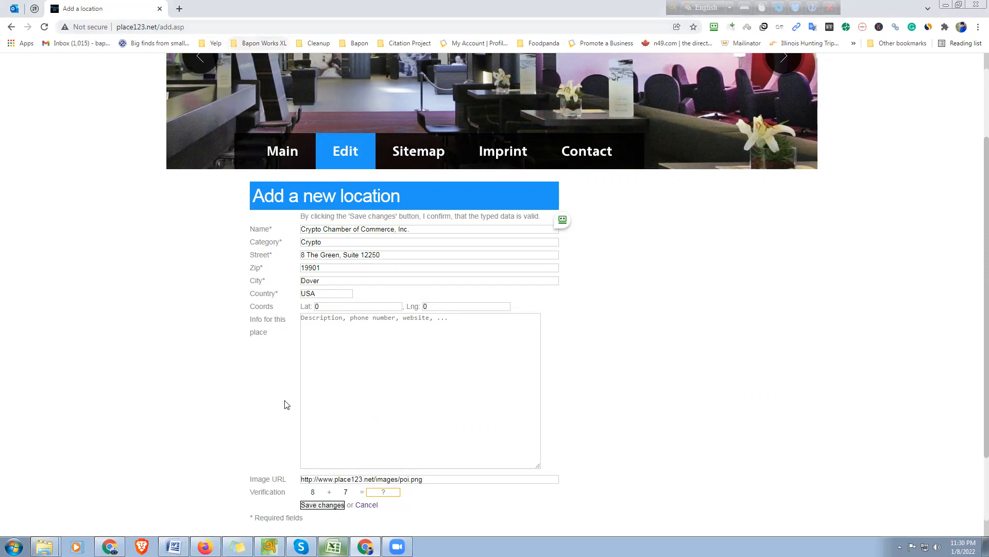
Step: Open latlong.net in a new Chrome tab
left_click(333, 546)
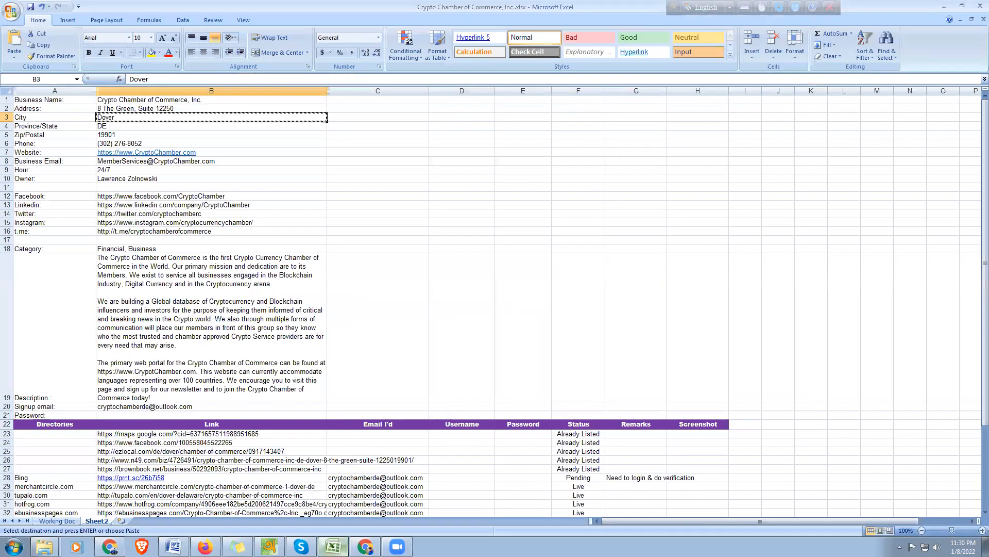
key("alt+Tab")
left_click(181, 9)
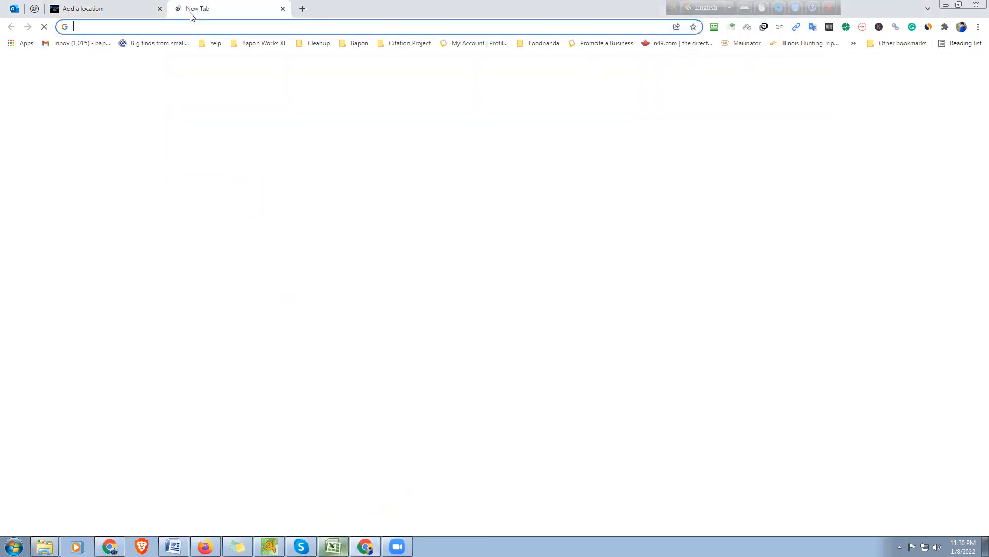
type("lat")
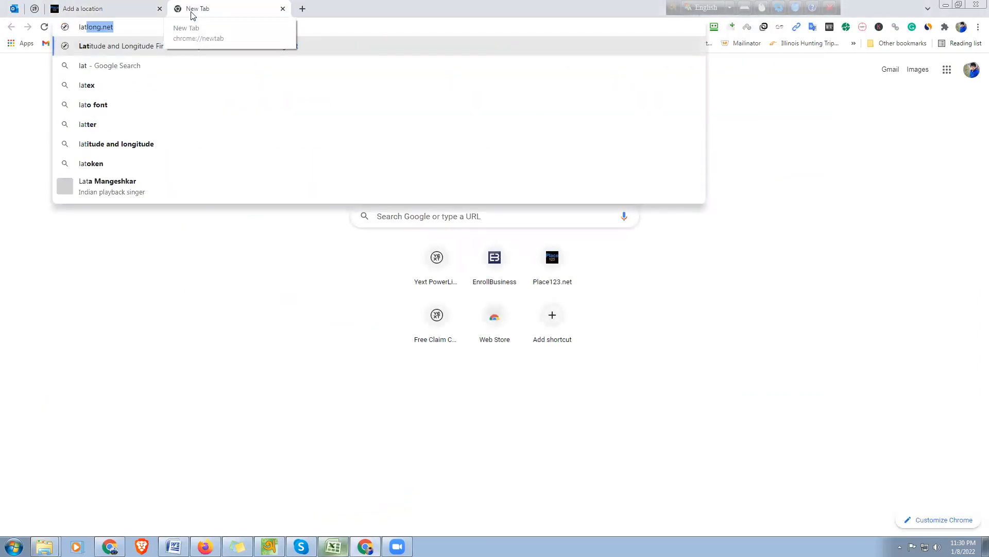
key("Right")
key("Return")
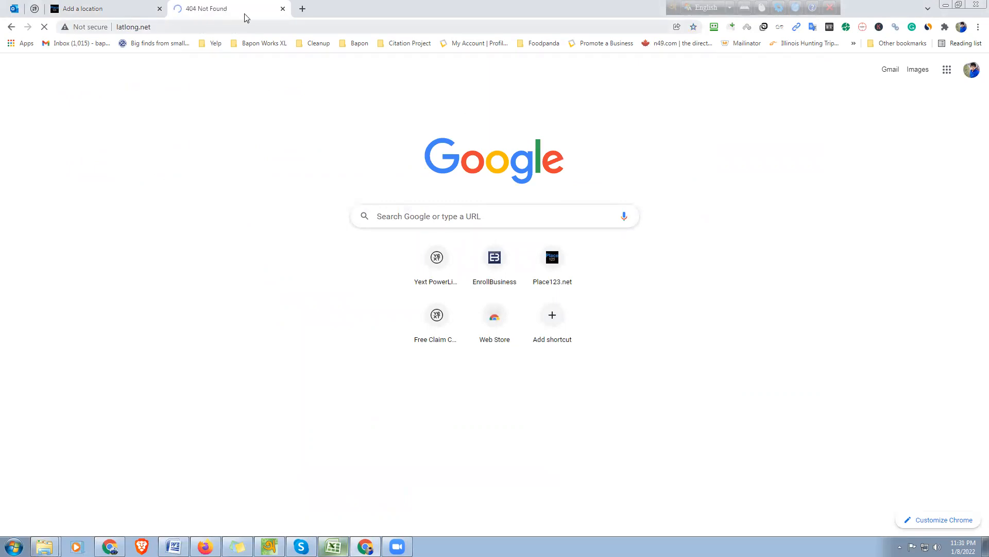
double_click(172, 26)
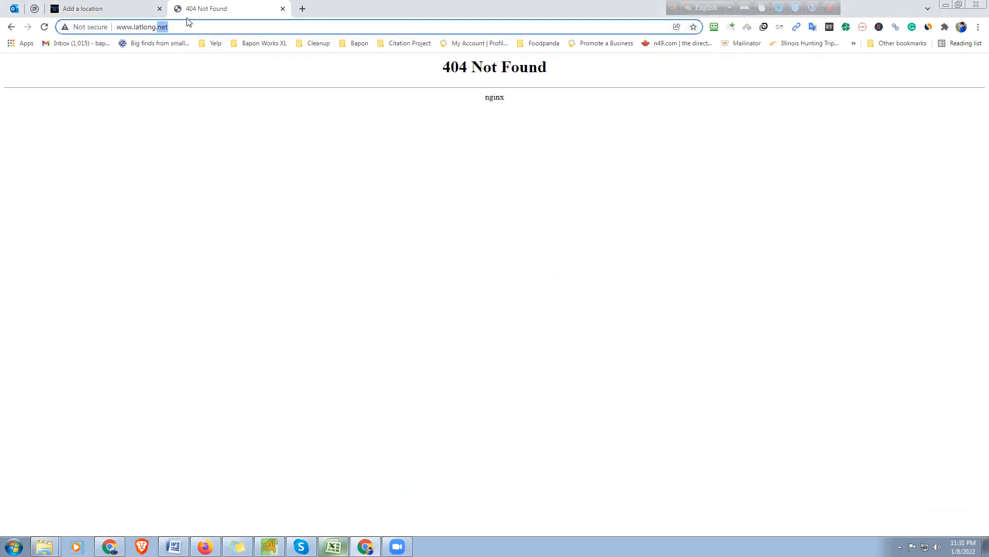
triple_click(174, 27)
left_click(205, 546)
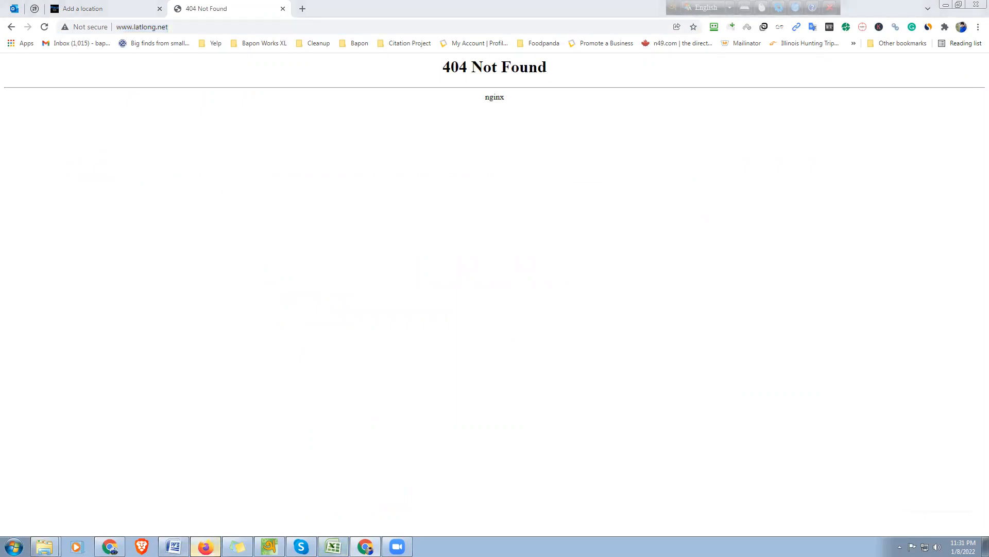
left_click(126, 25)
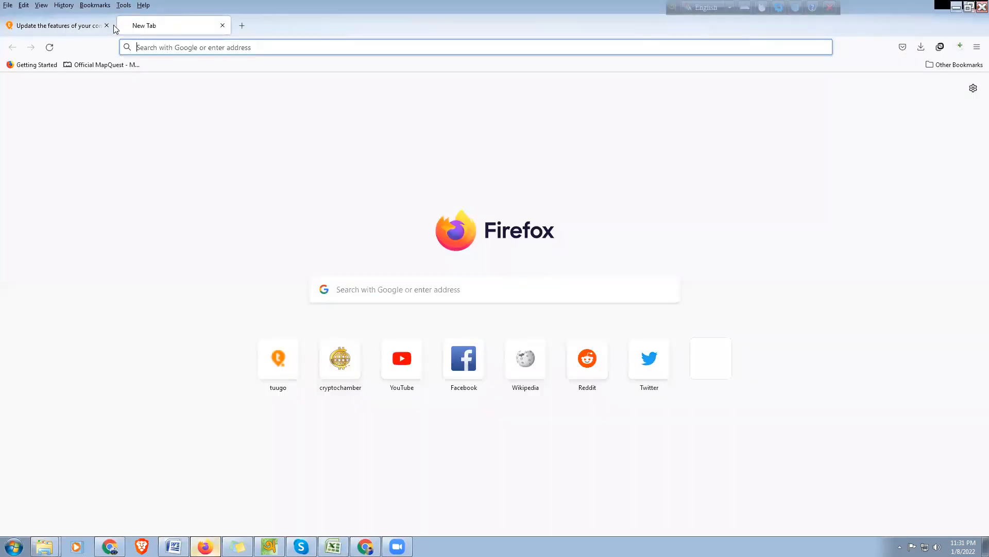
key("ctrl+v")
key("Return")
left_click(106, 25)
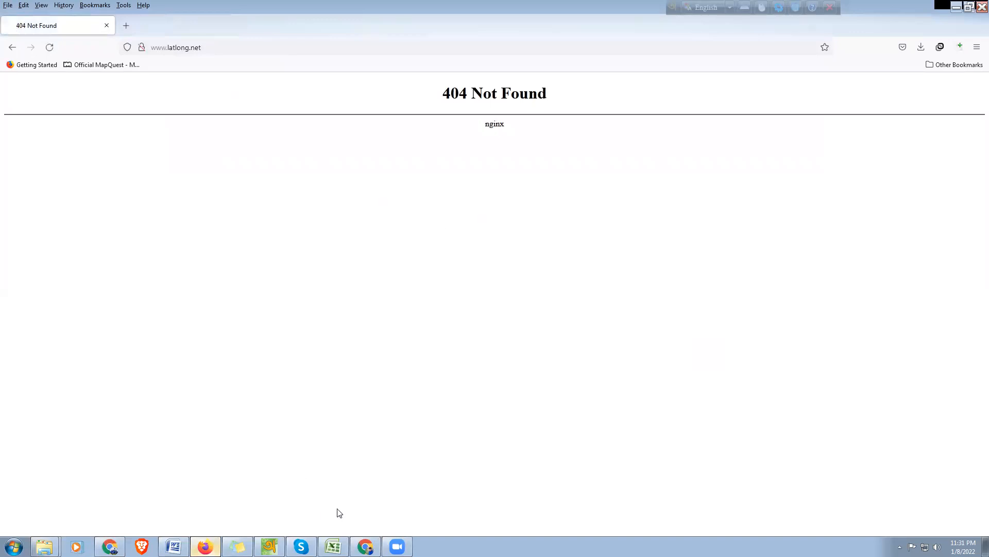
left_click(365, 546)
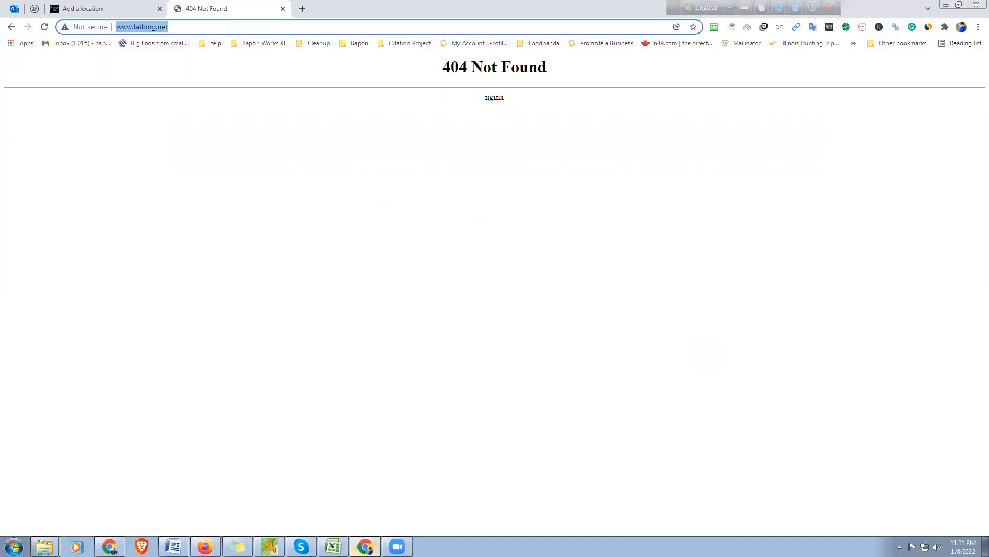
left_click(122, 5)
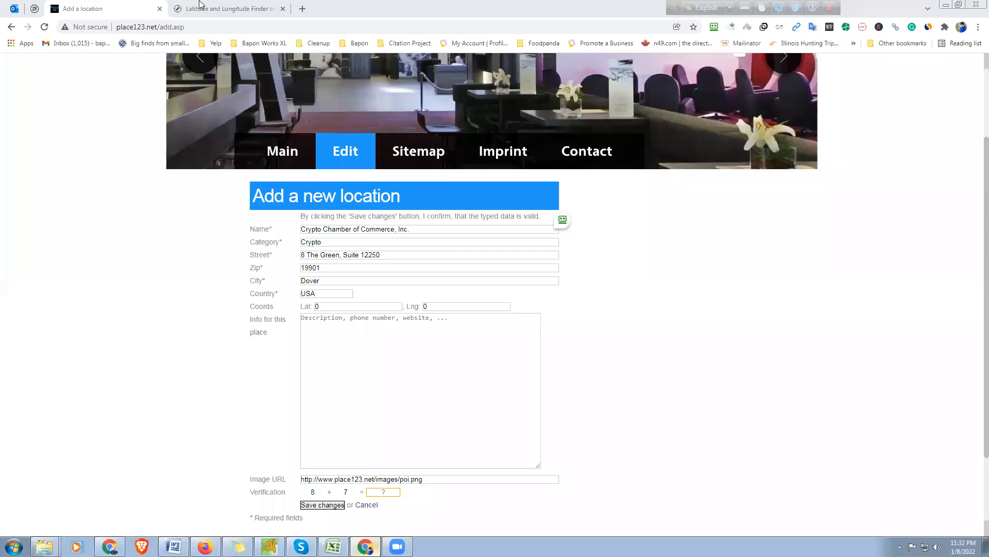
left_click(200, 5)
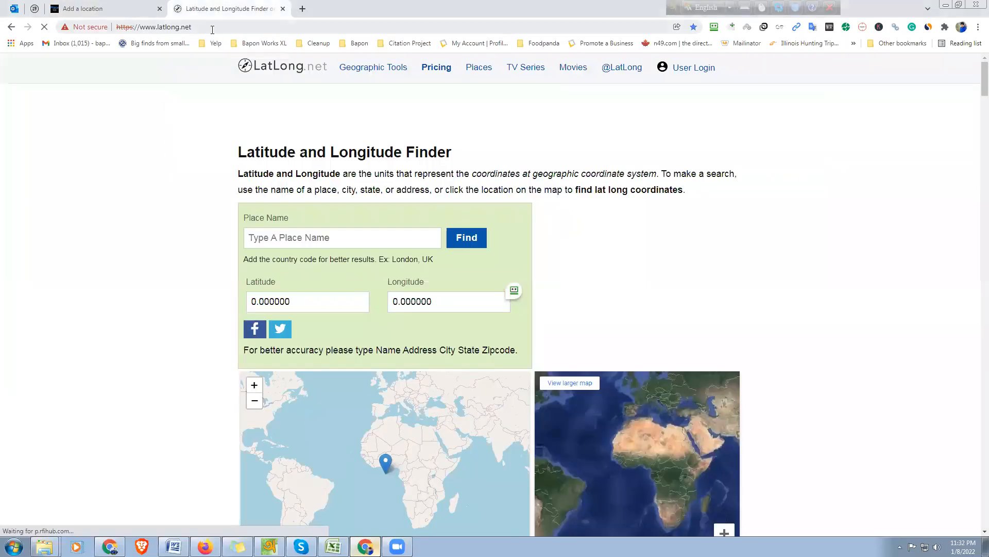
left_click(212, 29)
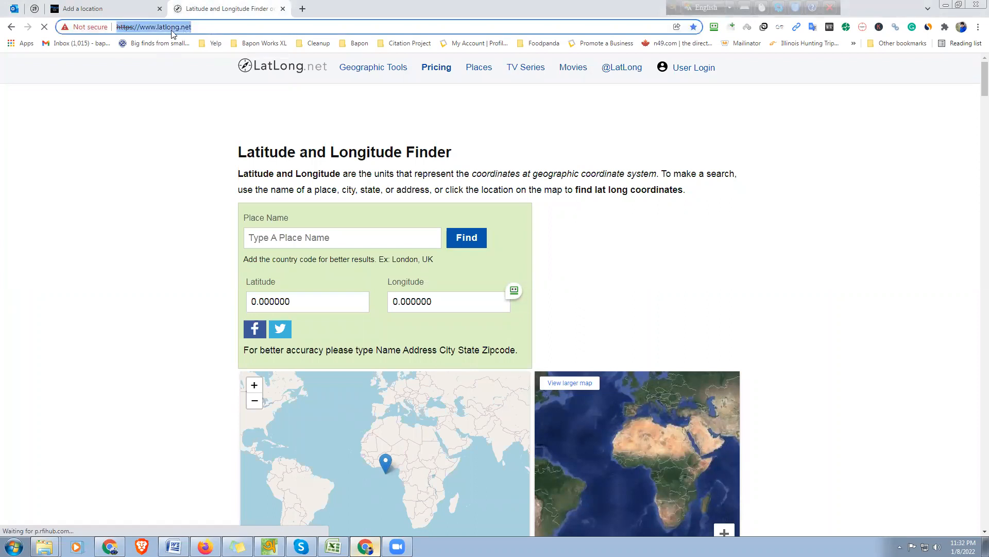
left_click(165, 29)
double_click(166, 29)
left_click(197, 29)
left_click(124, 8)
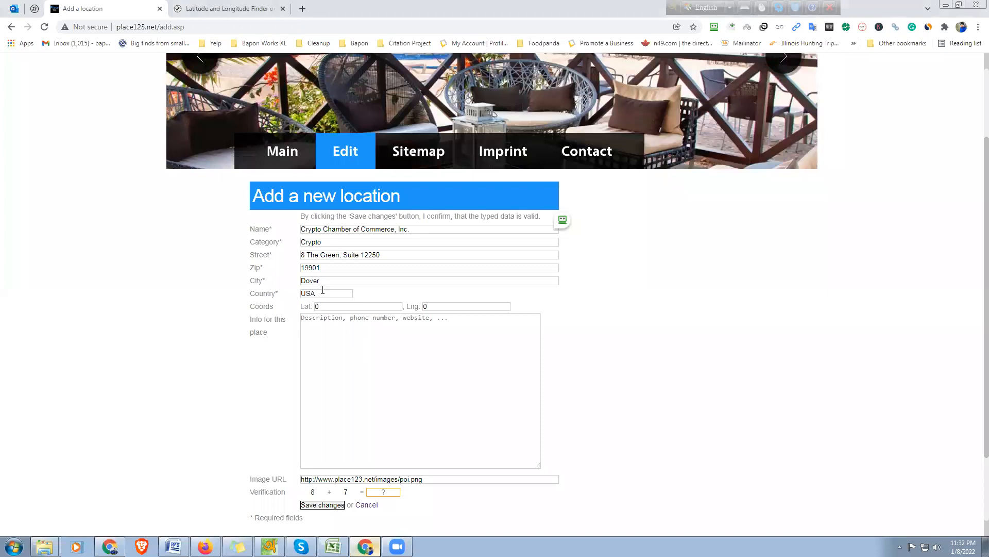
Step: Find the coordinates of the full business address with the Latitude and Longitude Finder
key("ctrl+Tab")
left_click(308, 238)
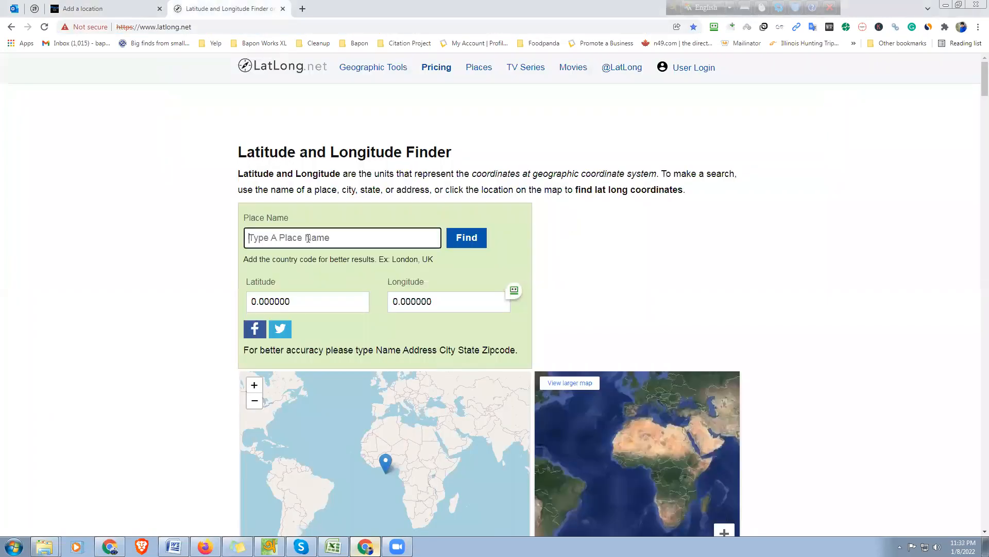
key("ctrl+v")
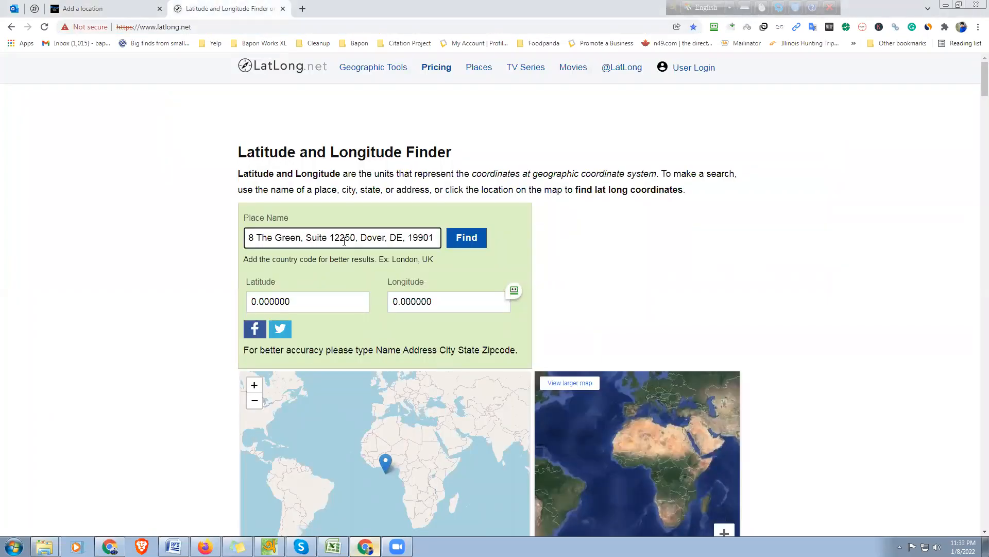
triple_click(320, 236)
left_click(474, 243)
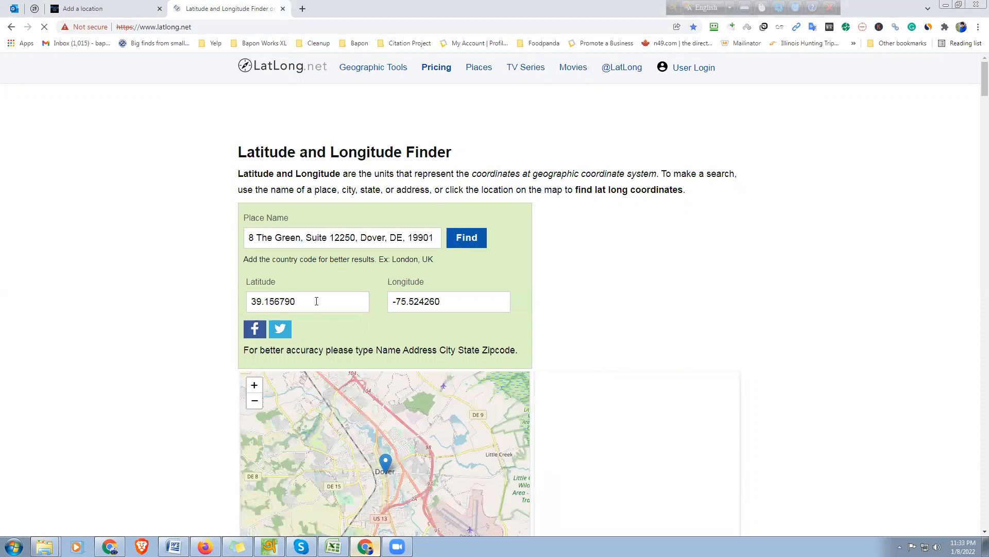
Step: Copy the latitude 39.156790 from the finder into the location form's Lat field
left_click(316, 301)
key("ctrl+c")
left_click(133, 6)
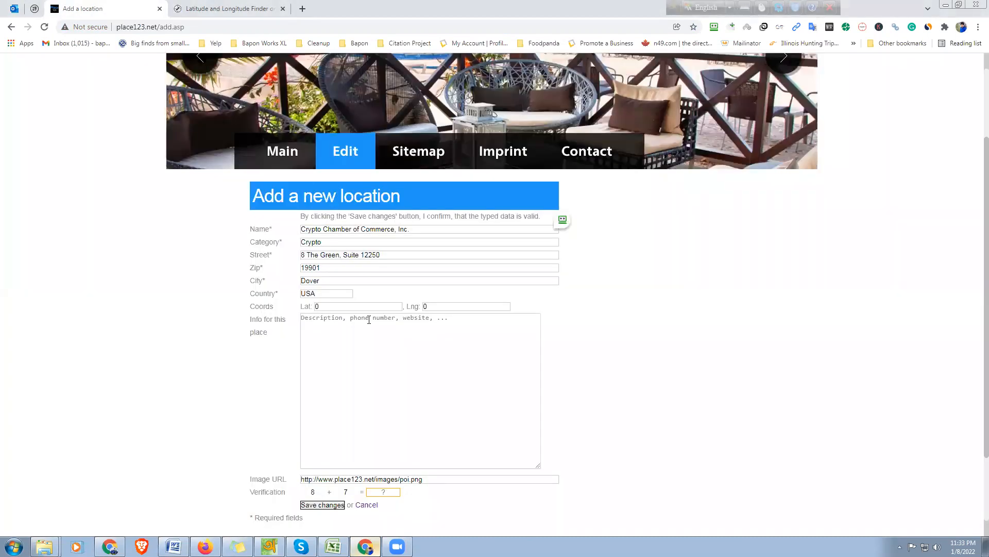
key("ctrl+v")
Step: Close the advertisement on the finder page and copy the longitude -75.524260 into the location form's Lng field
left_click(252, 7)
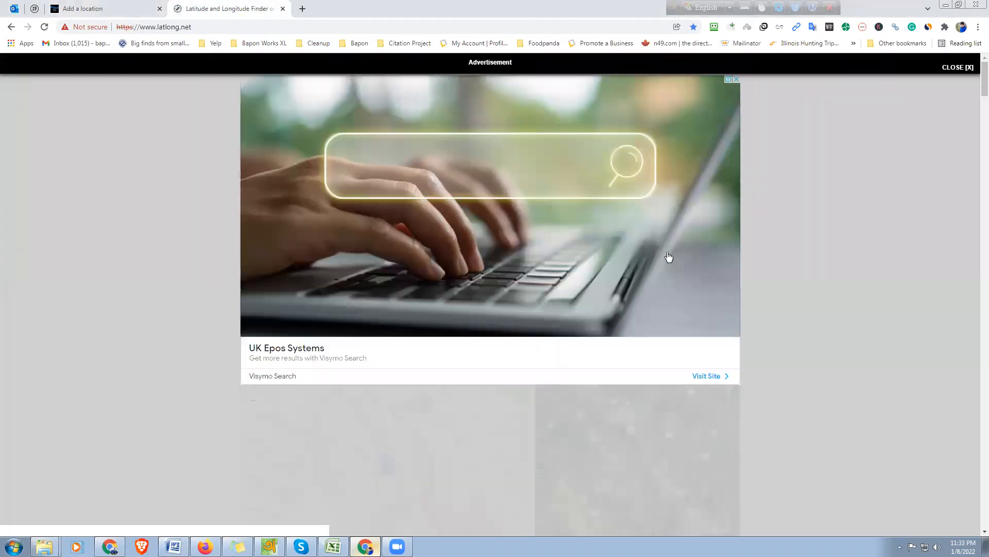
left_click(950, 69)
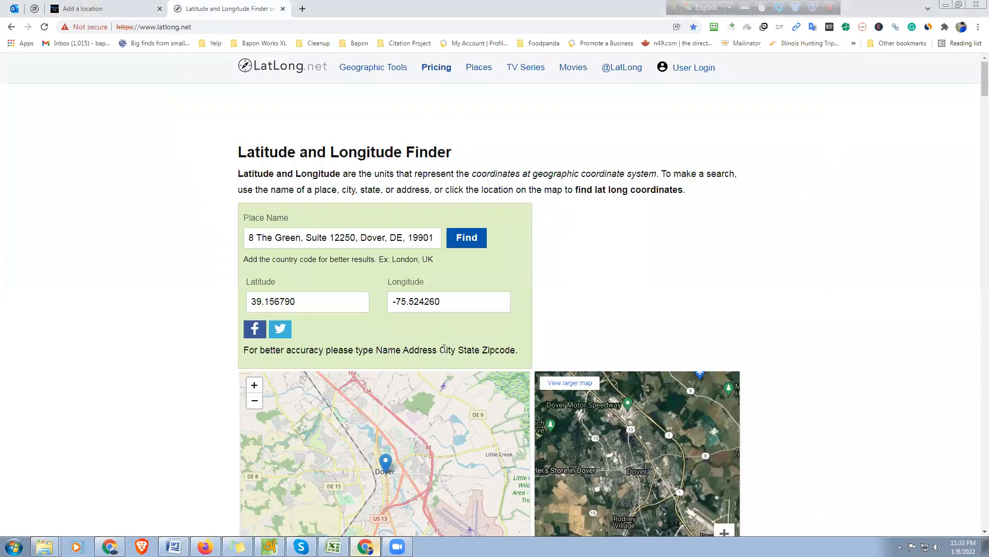
left_click(448, 303)
key("ctrl+c")
left_click(120, 8)
left_click(453, 307)
key("ctrl+v")
left_click(368, 349)
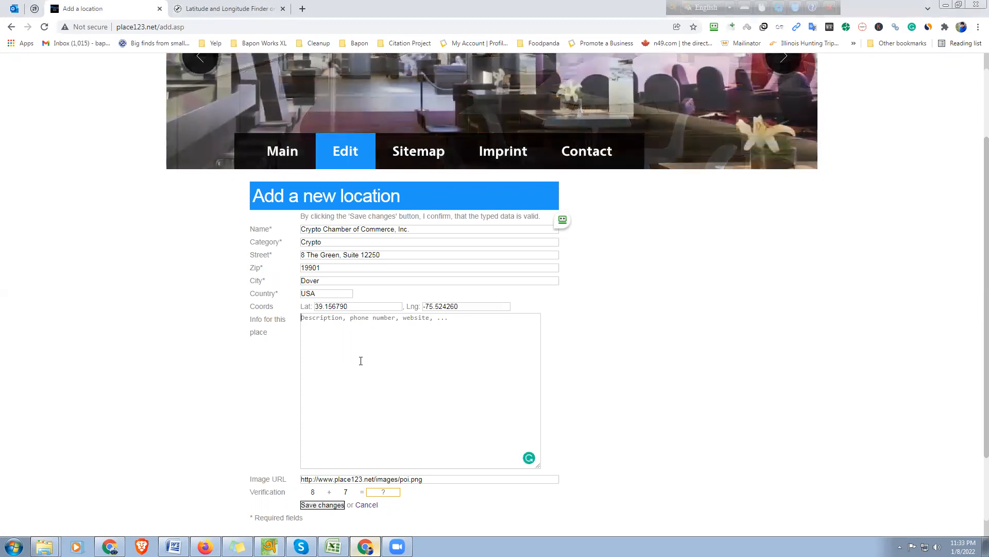
type("Phon")
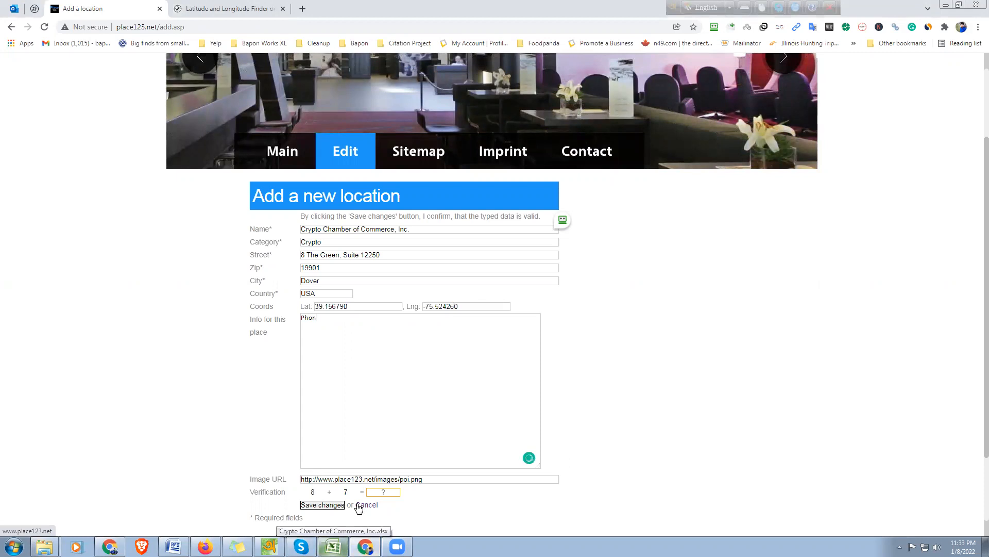
type("n:")
key("ctrl+v")
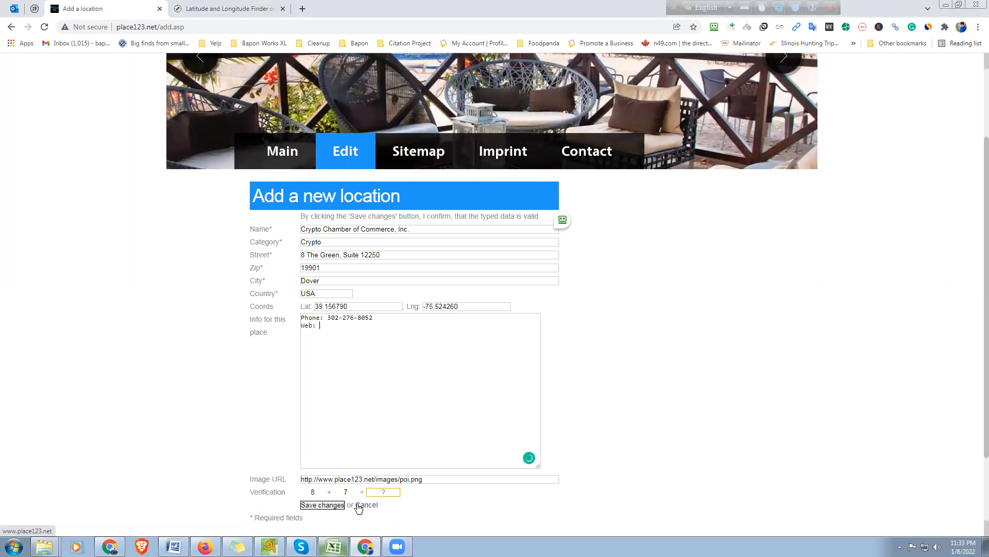
type("Web:")
type("https://www.CryptoChamber.com")
Step: Copy the Owner row from the Excel workbook into the place info field below the website line
left_click(333, 546)
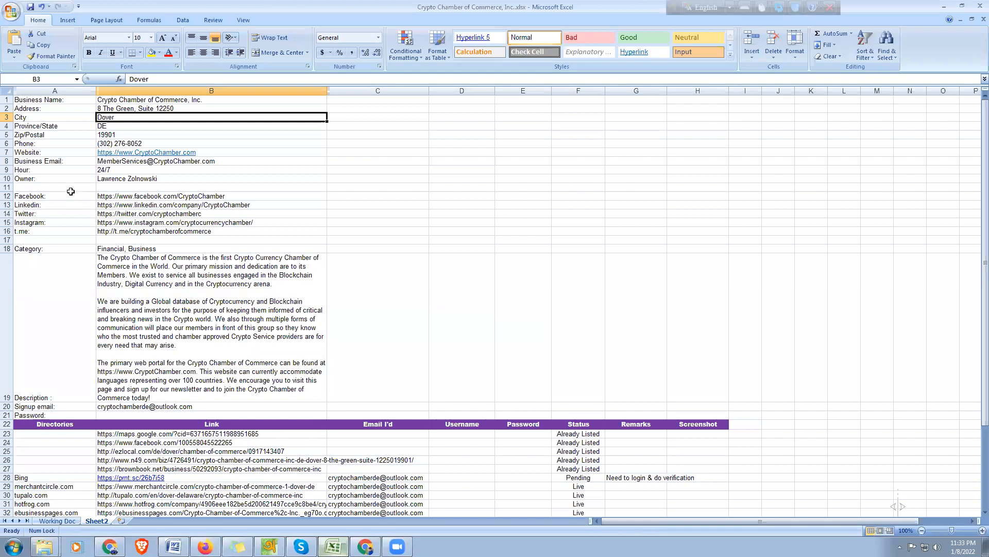
left_click_drag(49, 178, 122, 179)
key("ctrl+c")
key("alt+Tab")
key("ctrl+v")
Step: Copy the Facebook, Linkedin, Twitter, Instagram and t.me rows from the workbook into the info field below the owner line
left_click(335, 545)
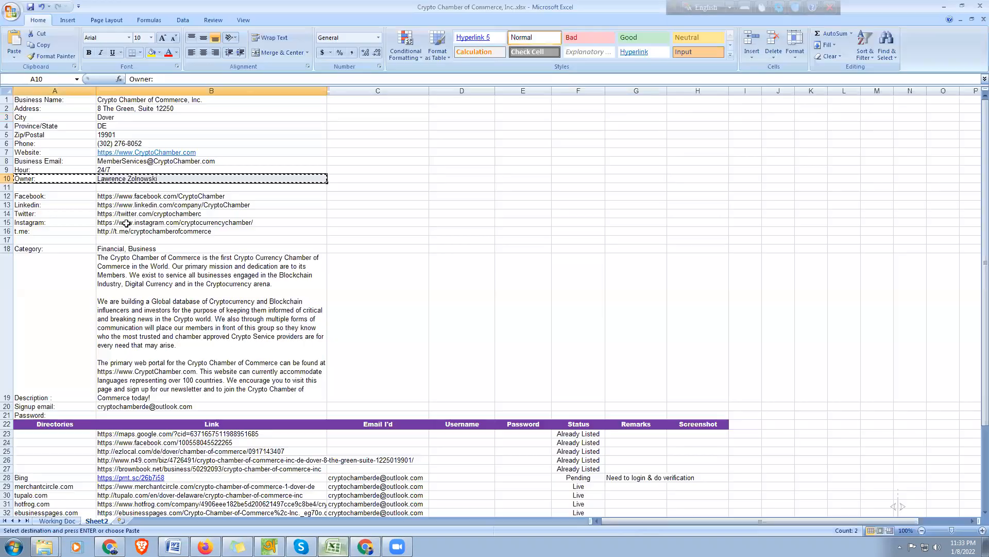
left_click_drag(49, 196, 153, 232)
key("ctrl+c")
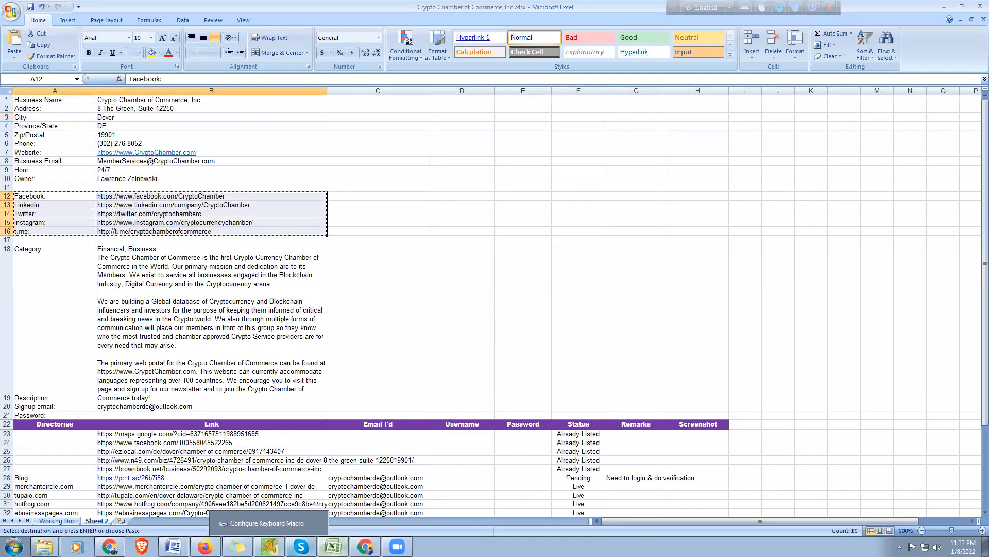
left_click(334, 546)
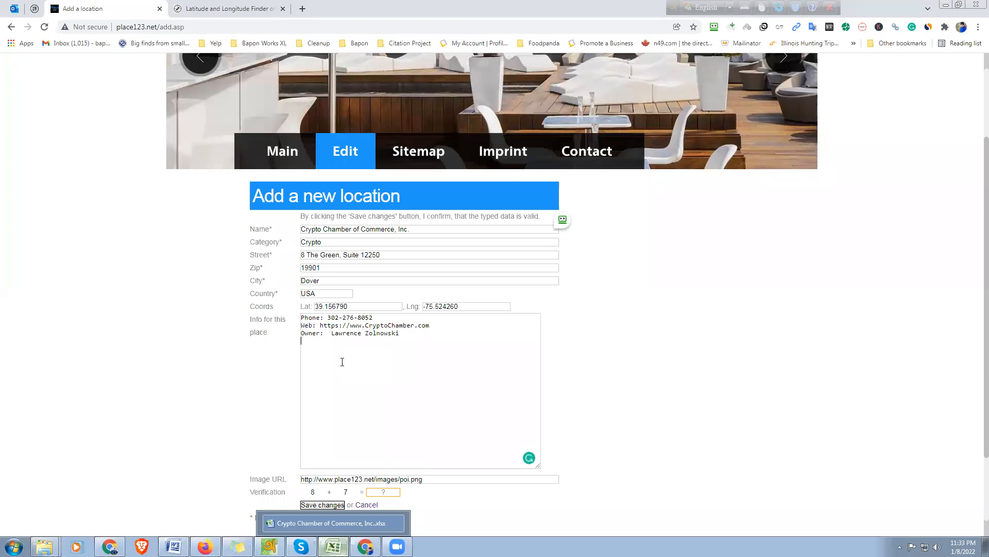
key("ctrl+v")
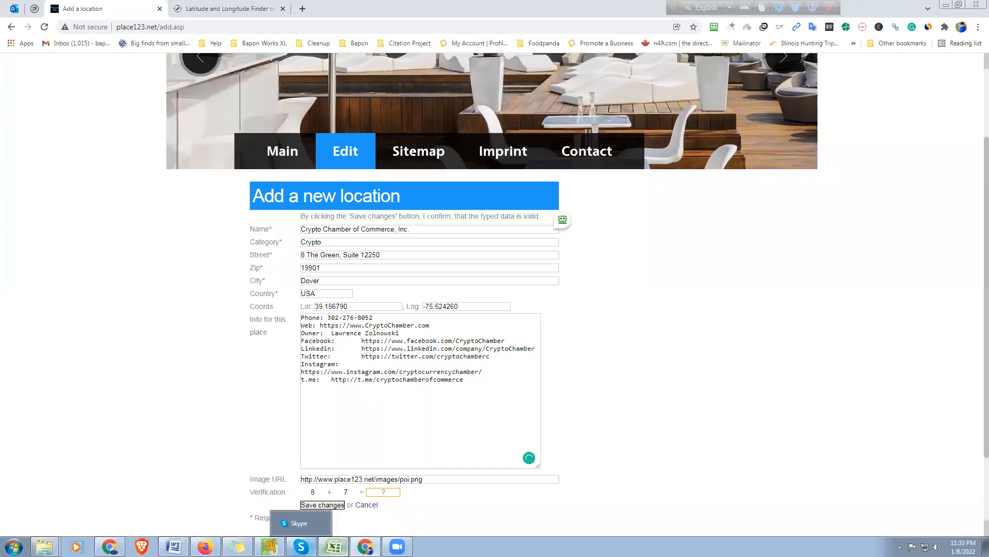
Step: Replace the phone line in the info field with the Phone row copied from the workbook
left_click(333, 545)
left_click_drag(51, 143, 155, 144)
key("ctrl+c")
left_click(333, 546)
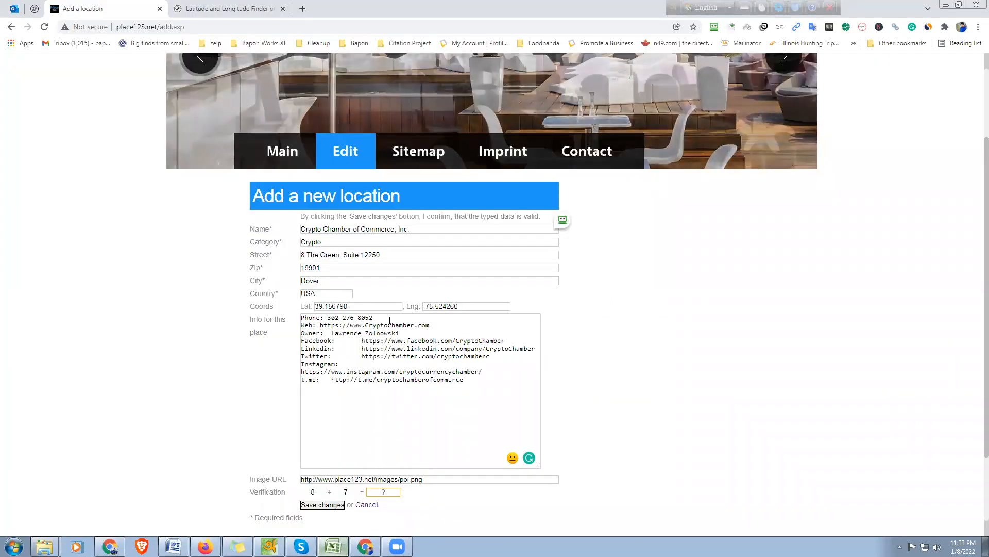
left_click_drag(396, 318, 274, 320)
key("ctrl+v")
Step: Replace the web line in the info field with the workbook's Website row and remove the extra blank line above the owner
left_click(333, 545)
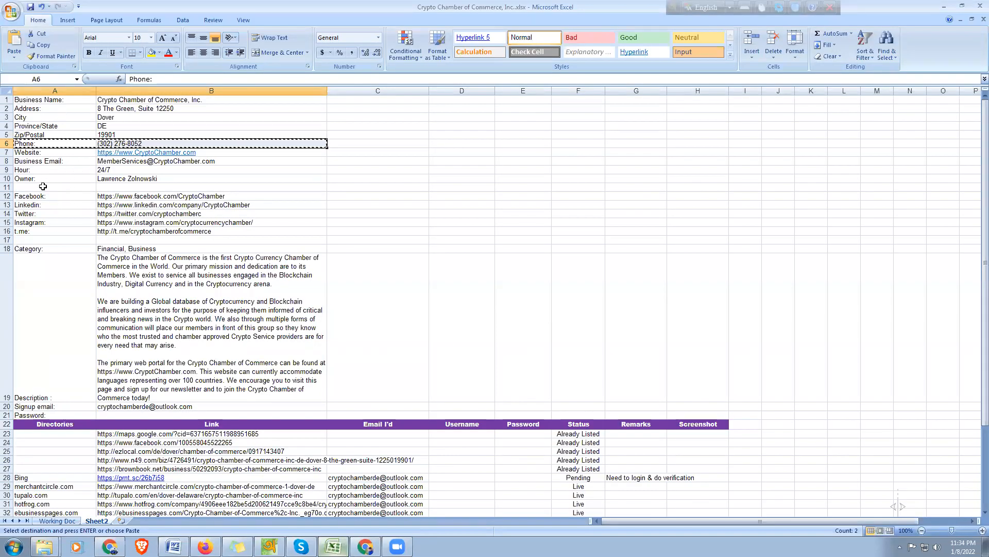
left_click(69, 214)
left_click_drag(30, 152, 327, 153)
key("ctrl+c")
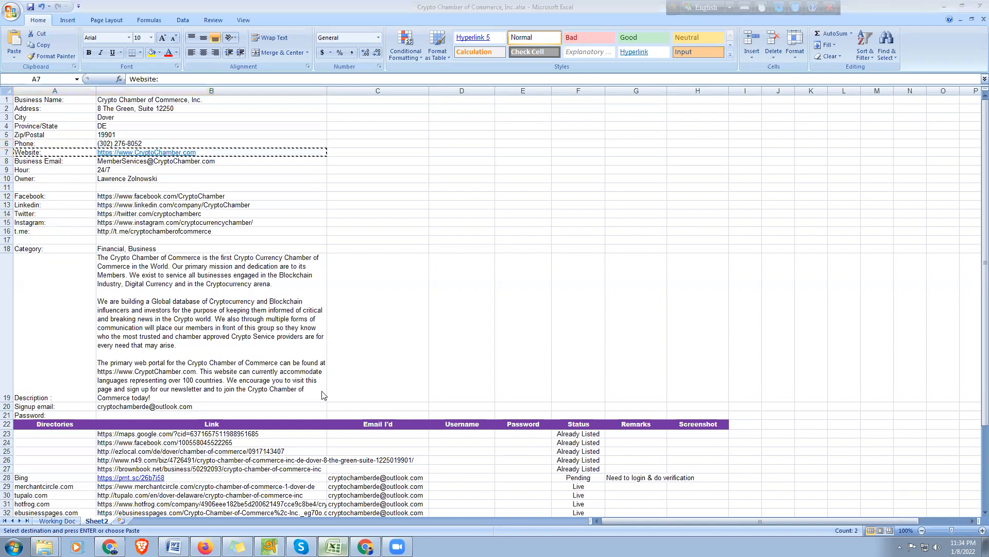
key("alt+Tab")
left_click_drag(435, 328, 274, 329)
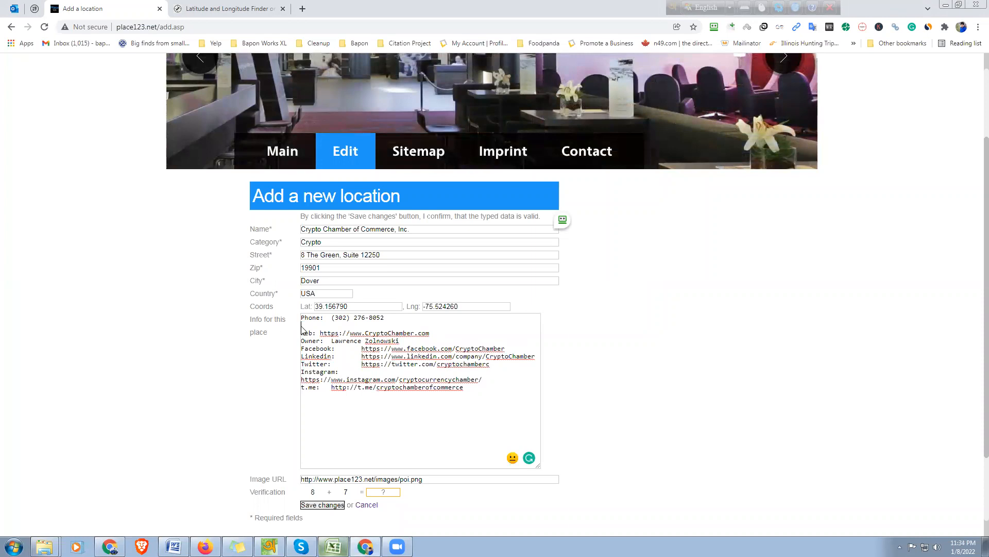
left_click_drag(449, 333, 256, 328)
key("ctrl+v")
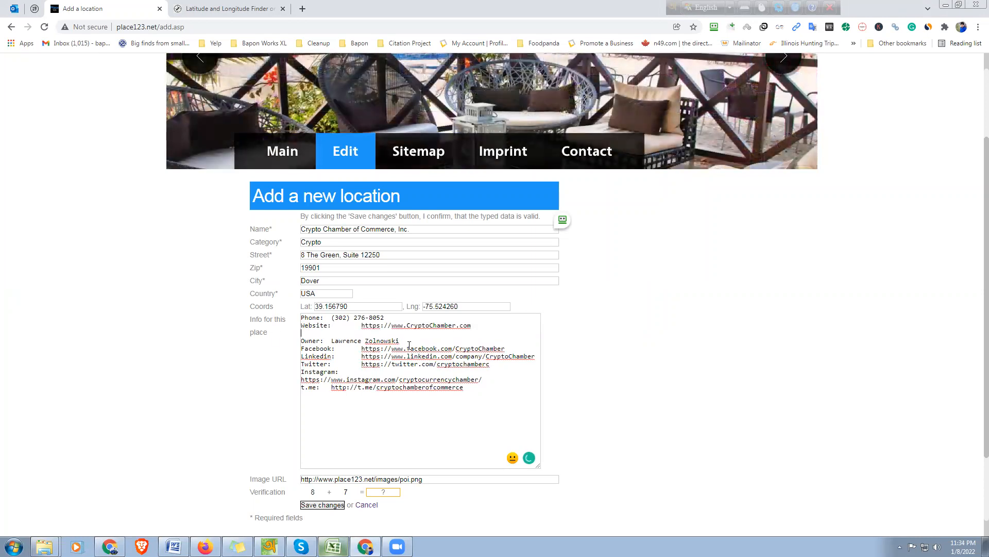
key("BackSpace")
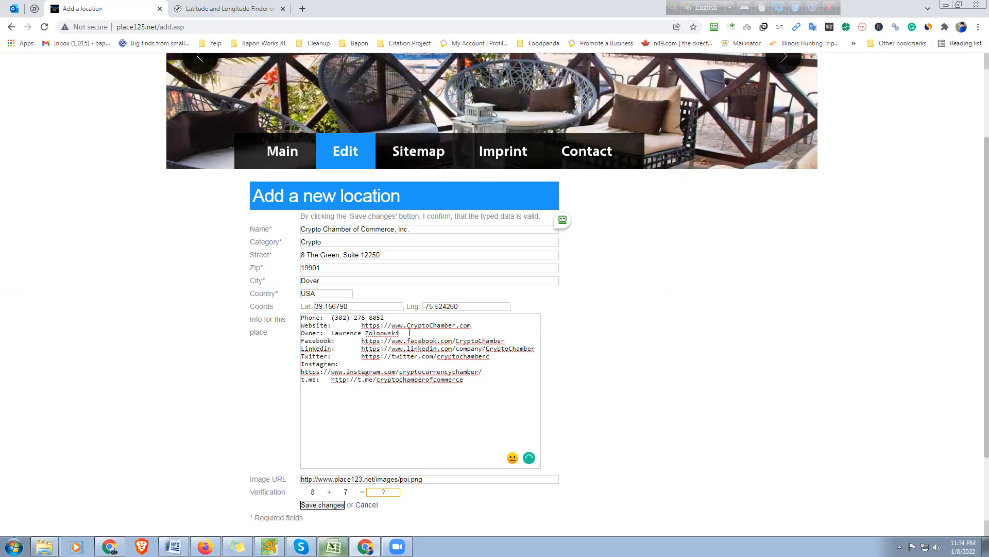
Step: Insert a blank line above the Facebook link and paste the workbook's business description below the social links, without its opening quotation mark
key("Return")
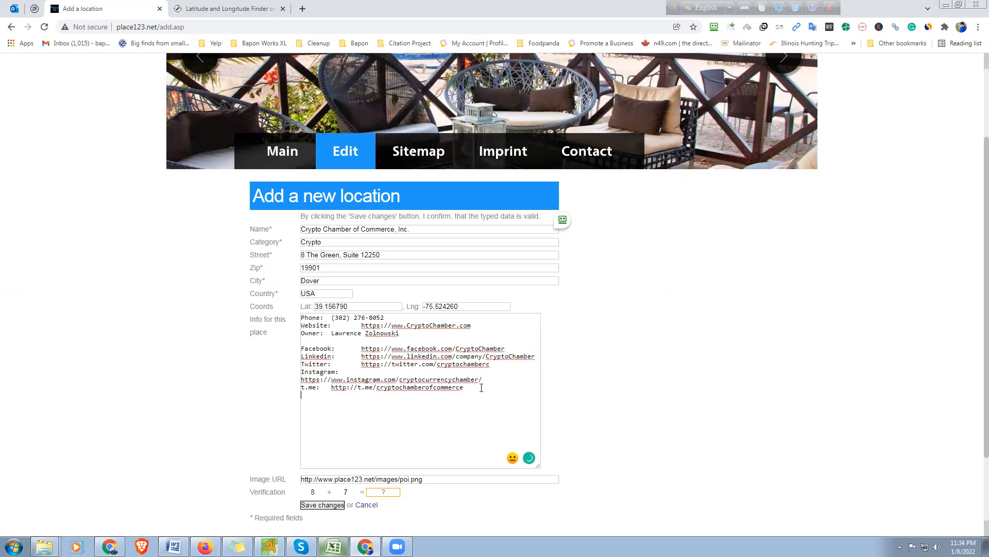
left_click(333, 546)
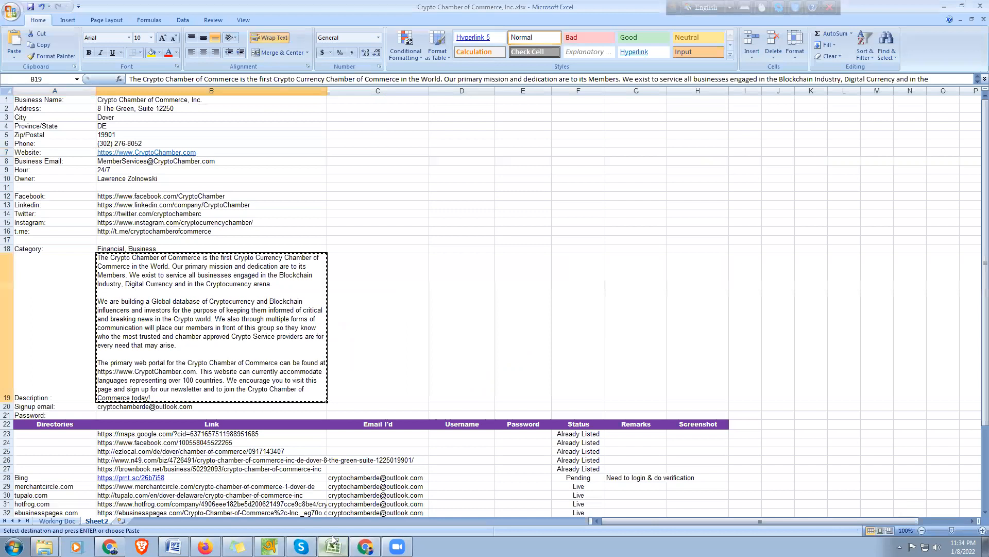
key("alt+Tab")
key("ctrl+v")
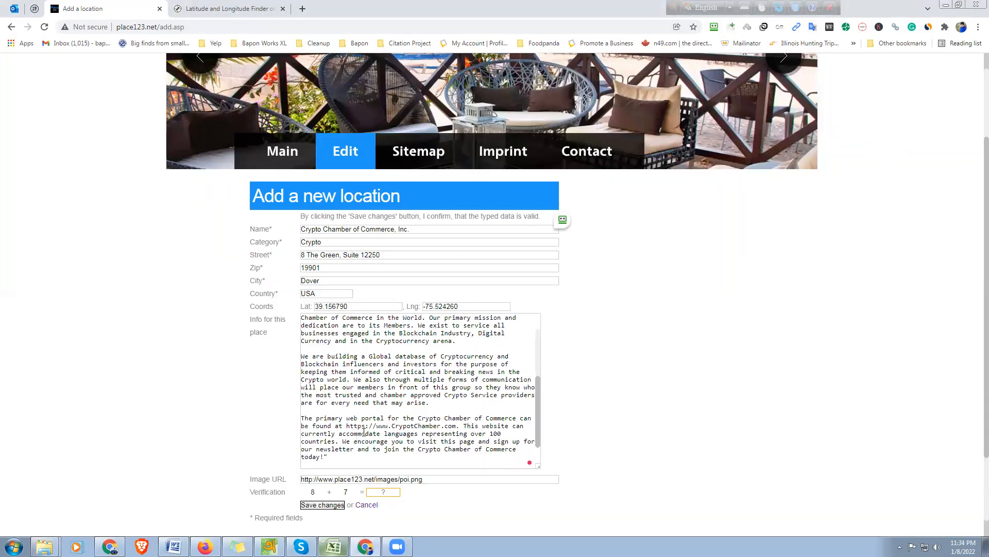
scroll(338, 457, "up", 2)
scroll(338, 457, "up", 2)
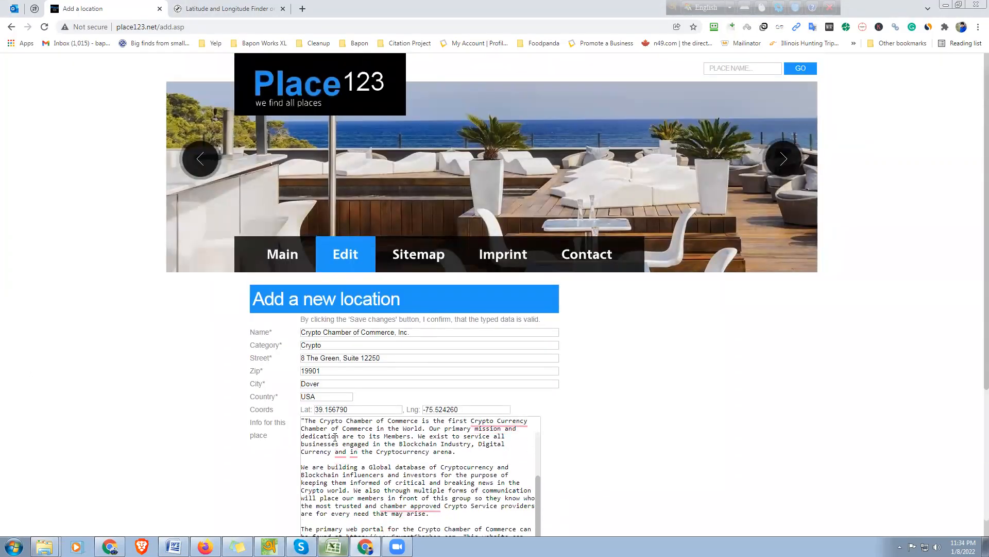
key("BackSpace")
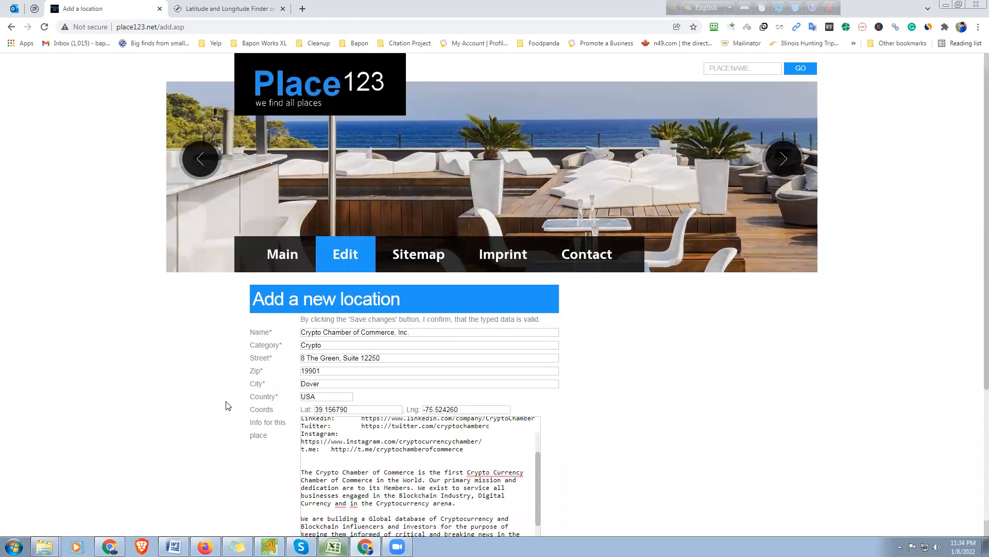
Step: Open CCC Logo.jpg from the business's folder, capture the whole image as a screenshot and upload it online
scroll(210, 343, "down", 2)
scroll(135, 297, "down", 2)
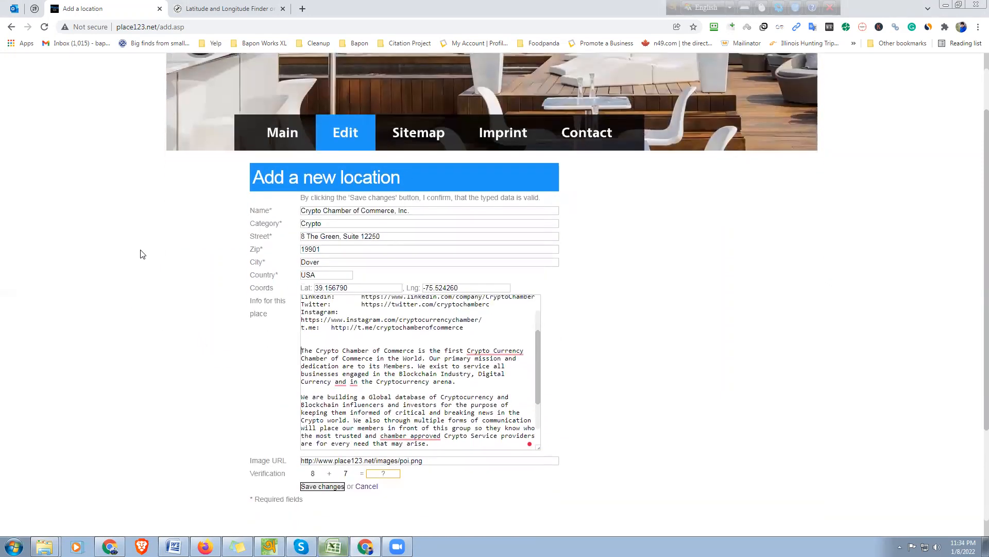
triple_click(320, 386)
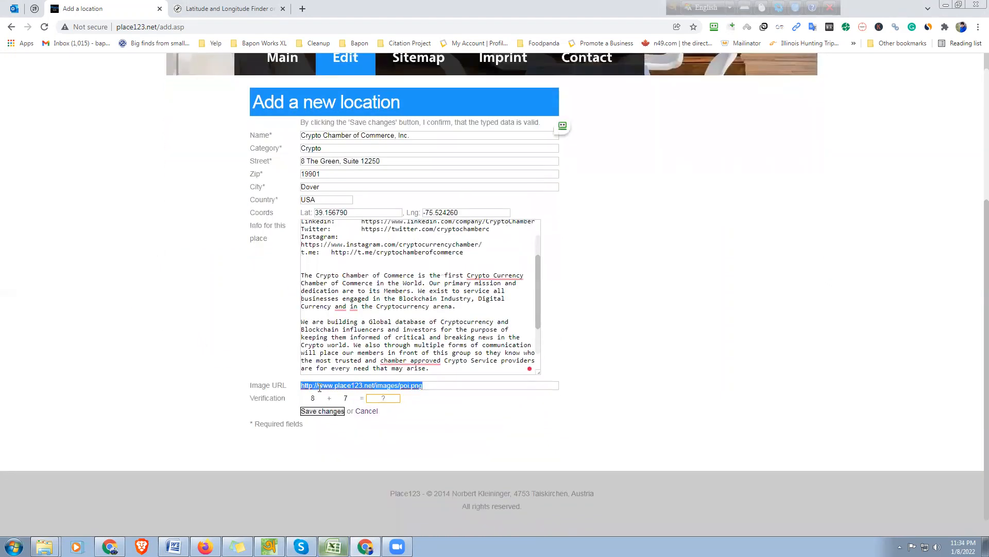
left_click(45, 546)
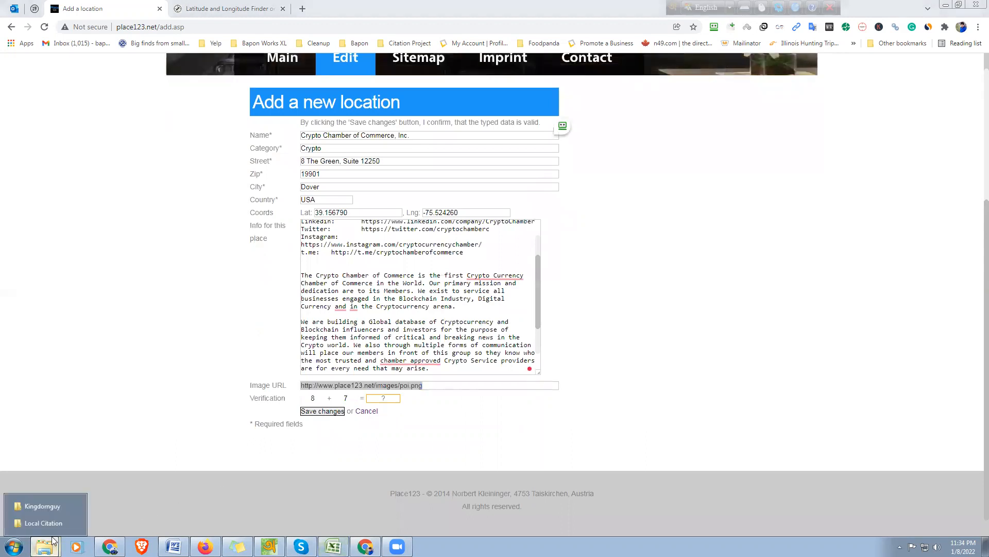
left_click(40, 507)
double_click(190, 82)
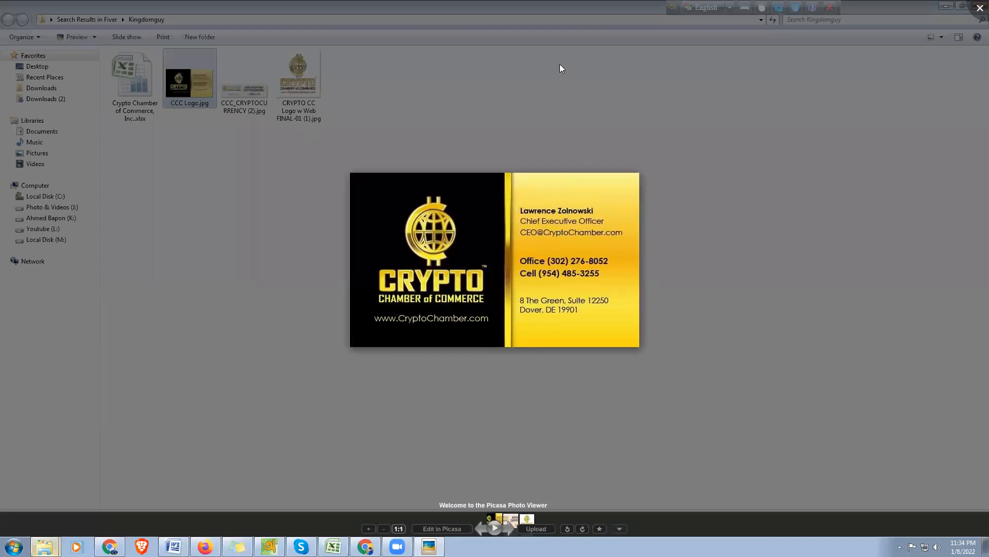
key("Print")
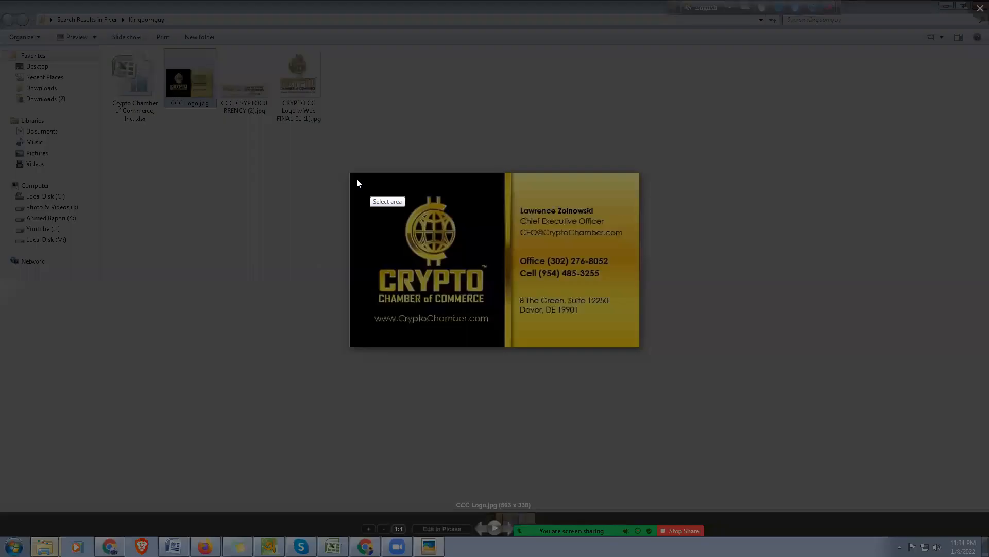
left_click_drag(348, 173, 638, 349)
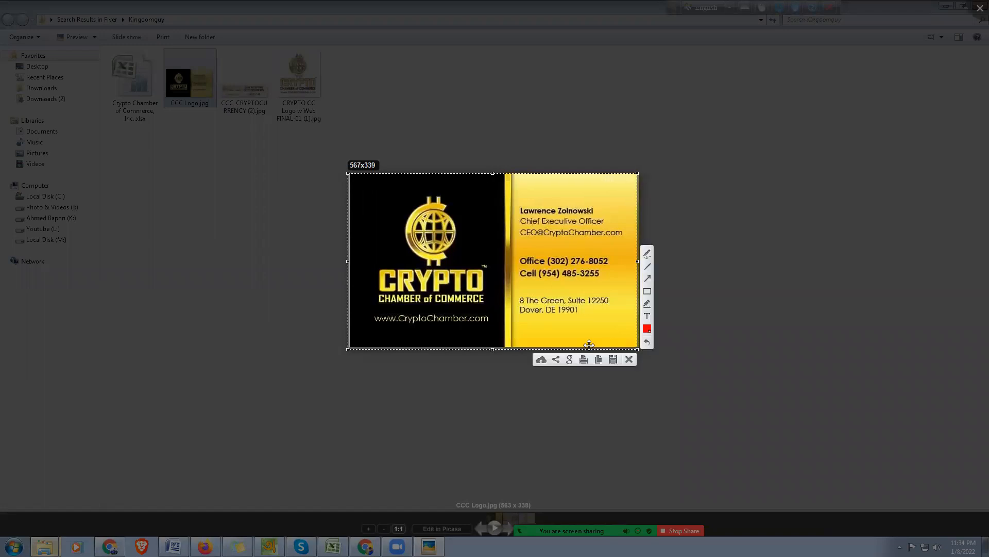
left_click(541, 358)
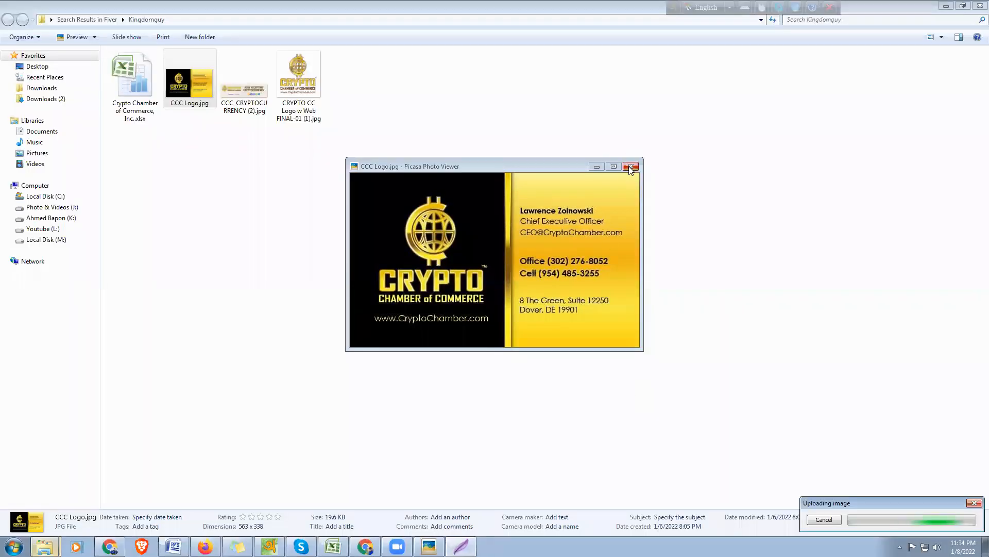
left_click(630, 164)
left_click(365, 546)
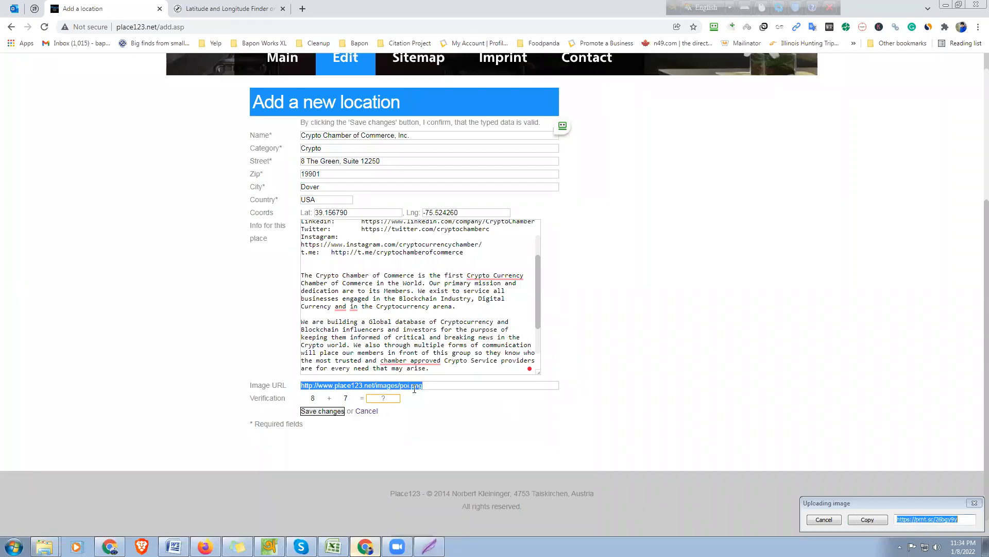
left_click(869, 520)
triple_click(427, 387)
key("ctrl+v")
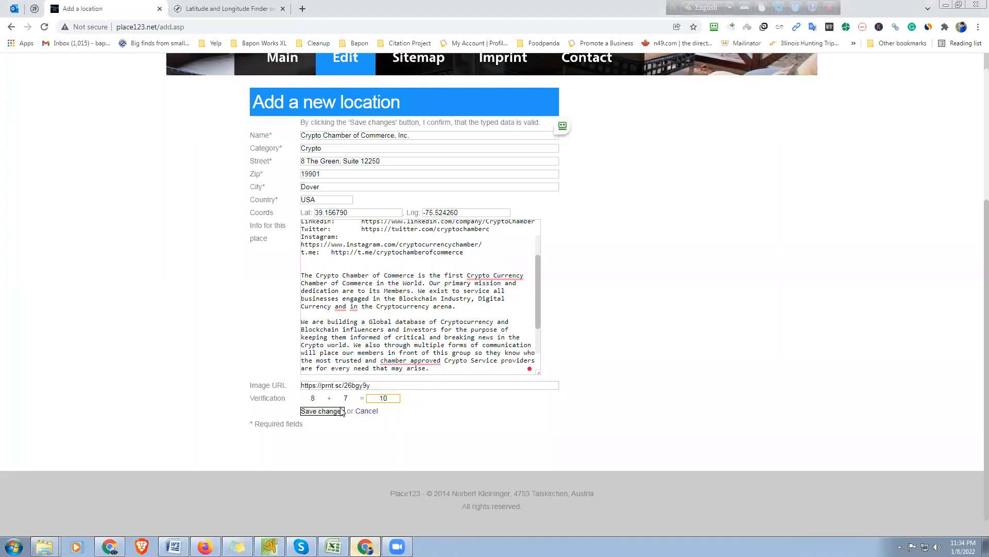
Step: Answer the 8 + 7 verification sum with 15 and save the new location
left_click(311, 411)
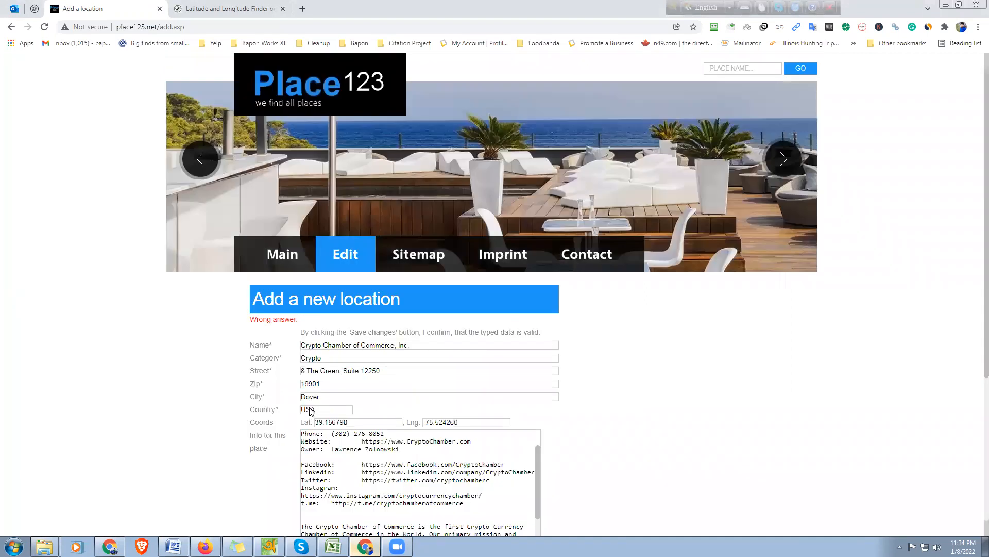
scroll(311, 411, "down", 4)
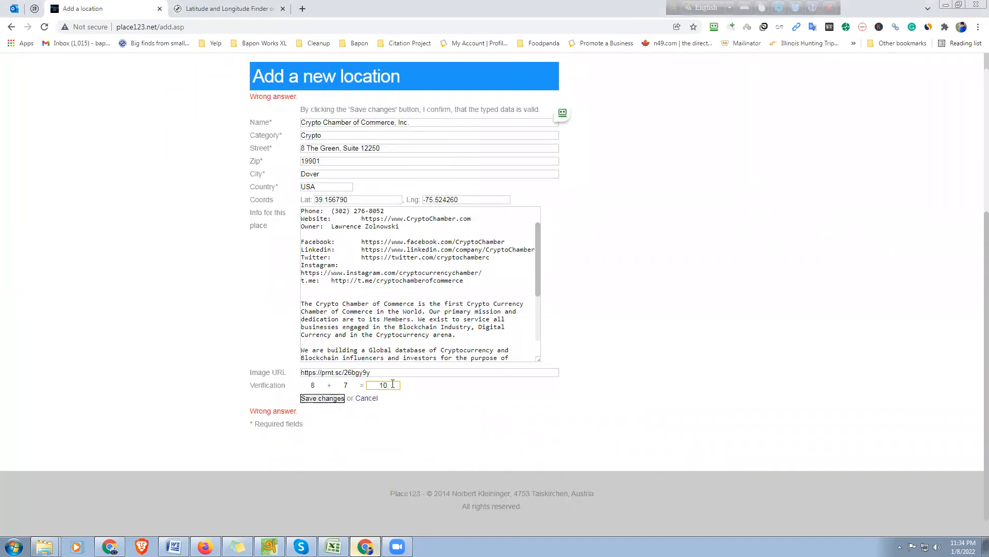
type("15")
left_click(323, 399)
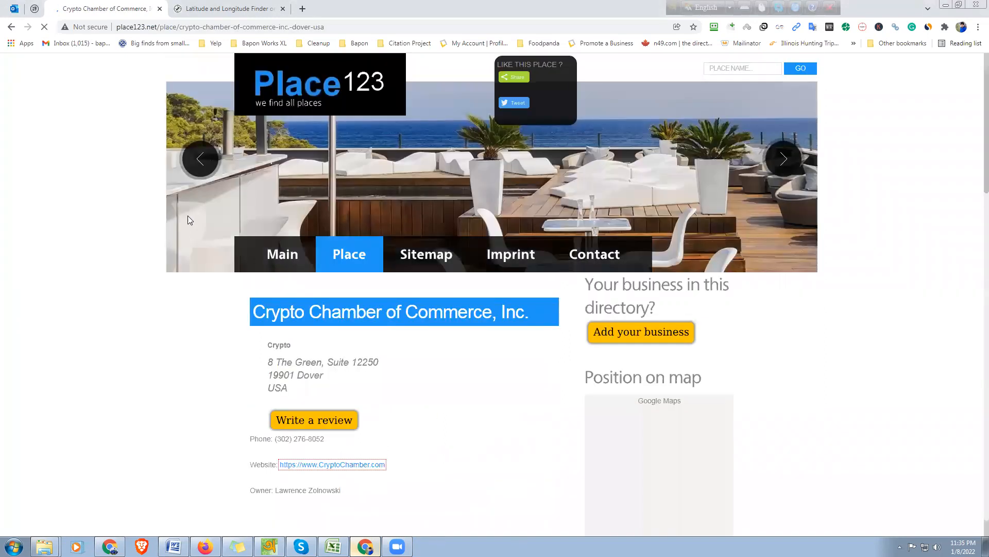
Step: Copy the new listing's web address and paste it into the Link cell of the place123.net row in the Excel workbook
scroll(7, 343, "down", 2)
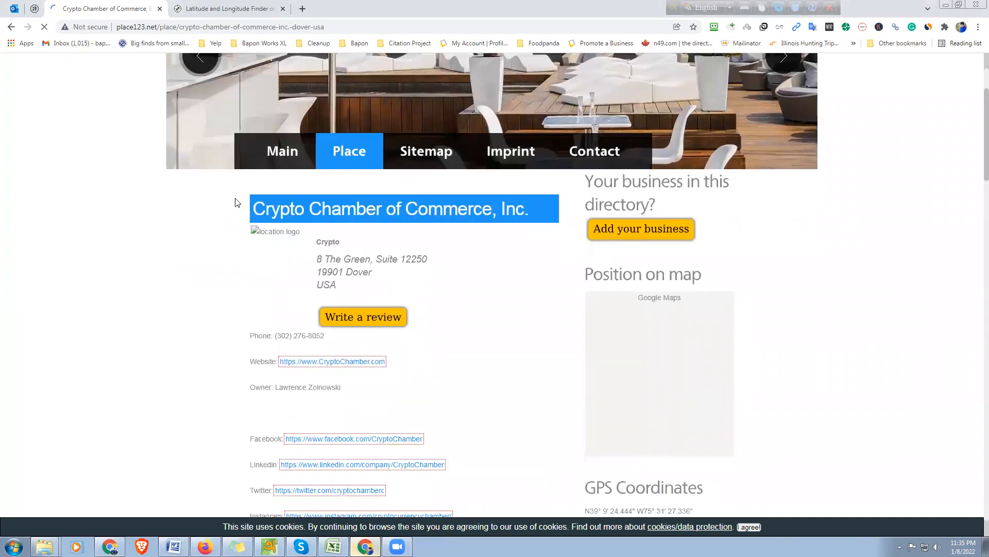
left_click(236, 26)
key("ctrl+c")
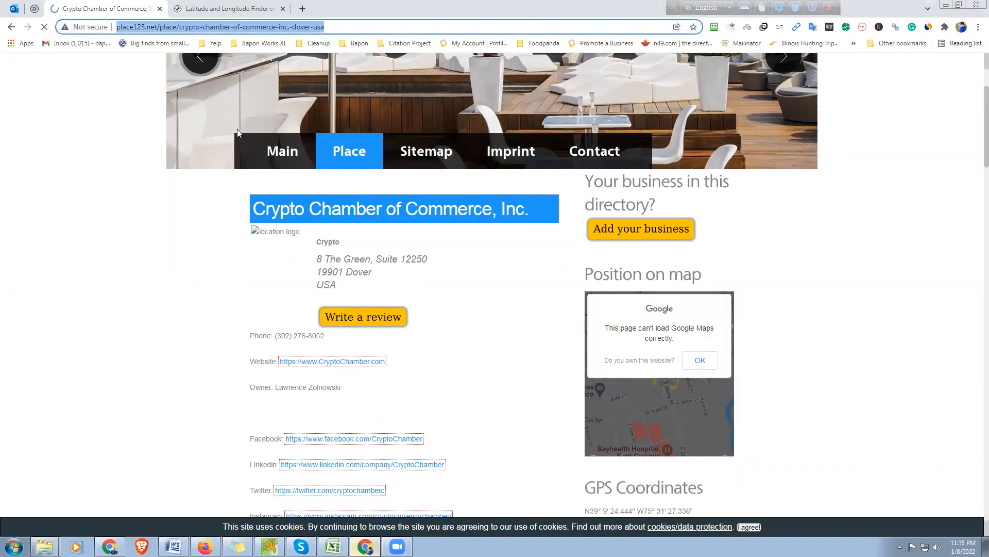
left_click(332, 546)
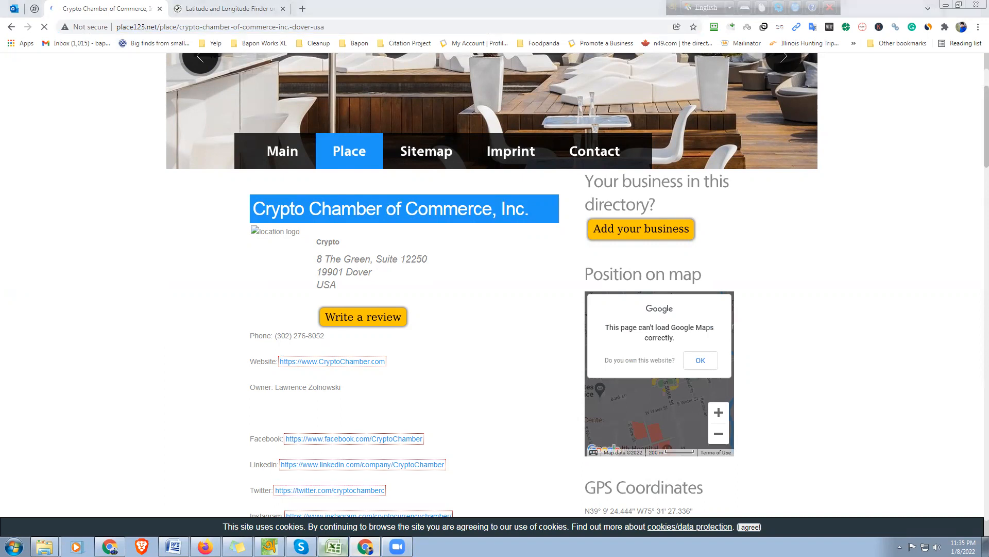
scroll(155, 382, "down", 6)
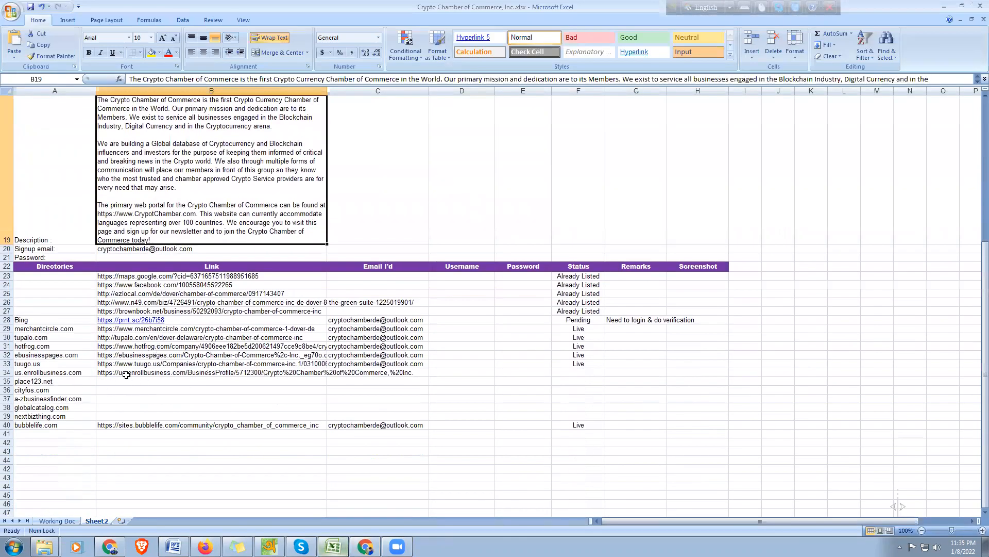
left_click(126, 374)
left_click(122, 385)
key("ctrl+v")
Step: Copy the sign-up email from the tuugo.us row into the Email I'd cells of the us.enrollbusiness.com and place123.net rows
left_click(399, 371)
left_click(391, 365)
key("ctrl+c")
left_click_drag(377, 374, 379, 381)
key("ctrl+v")
Step: Copy the Live status from the tuugo.us row into the Status cells of the us.enrollbusiness.com and place123.net rows
left_click(587, 365)
key("ctrl+c")
left_click(582, 373)
left_click_drag(582, 374, 580, 380)
key("ctrl+v")
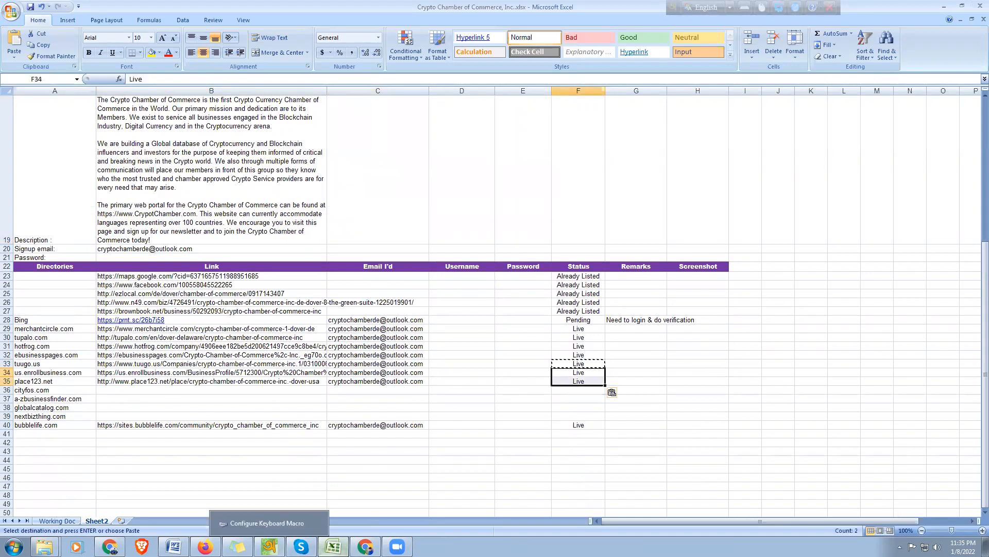
key("alt+Tab")
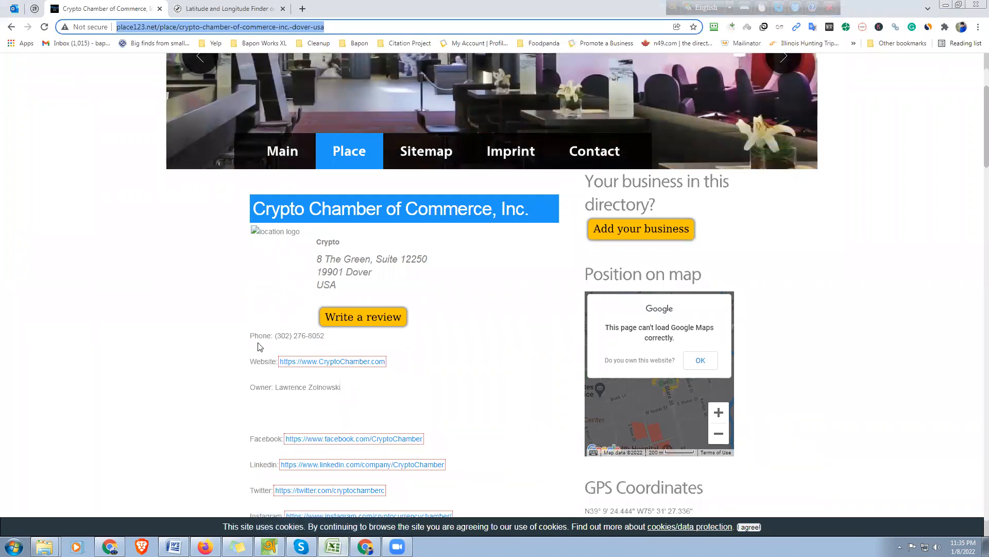
left_click(205, 546)
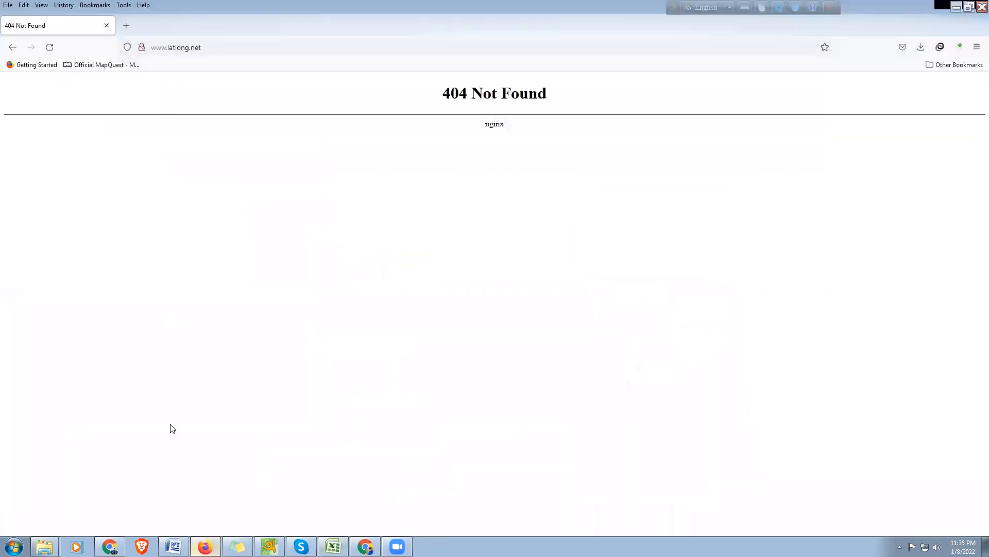
left_click(125, 22)
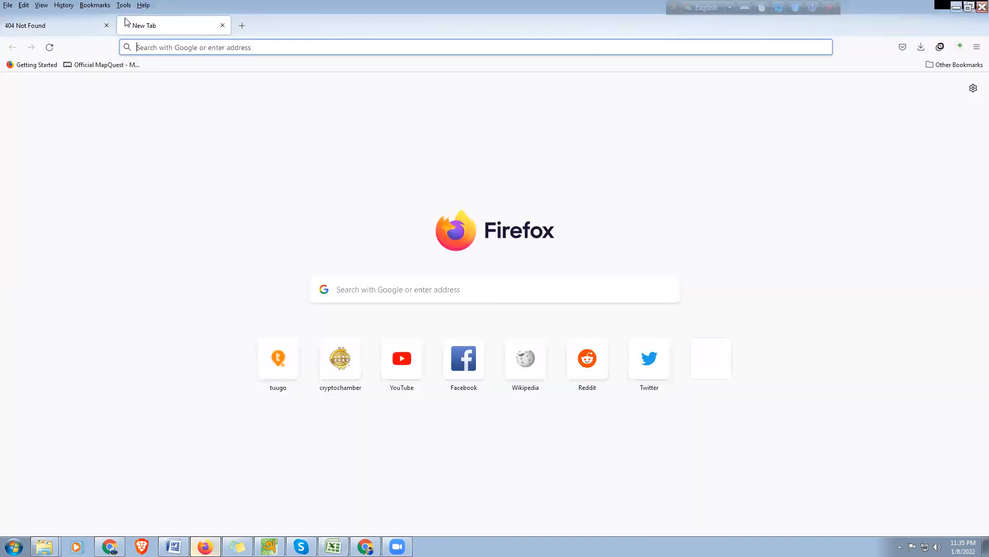
key("ctrl+v")
key("Return")
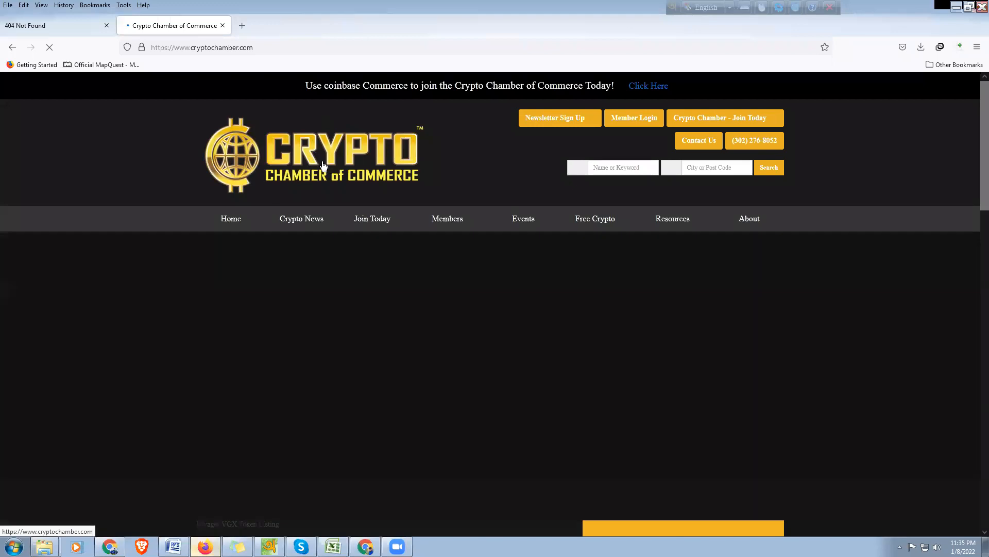
right_click(324, 163)
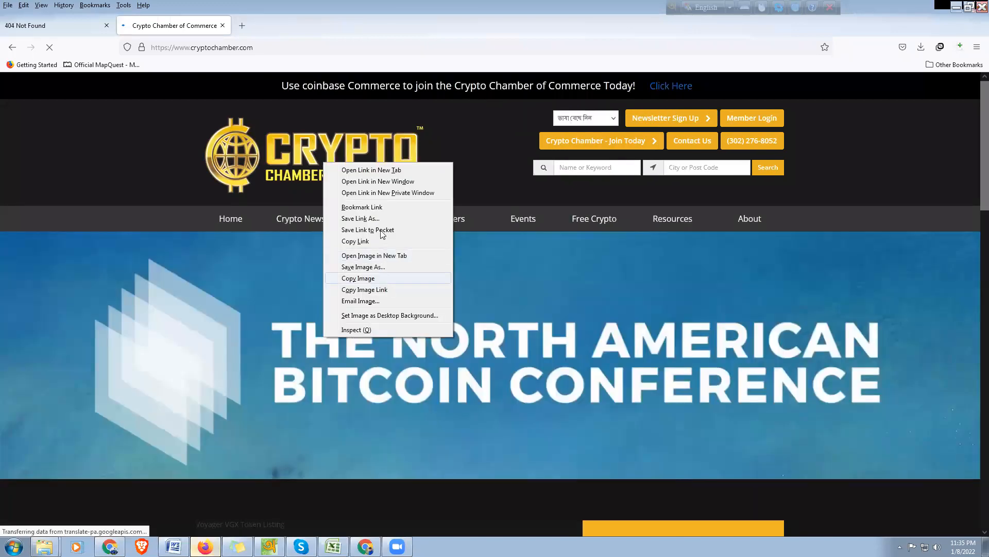
left_click(390, 290)
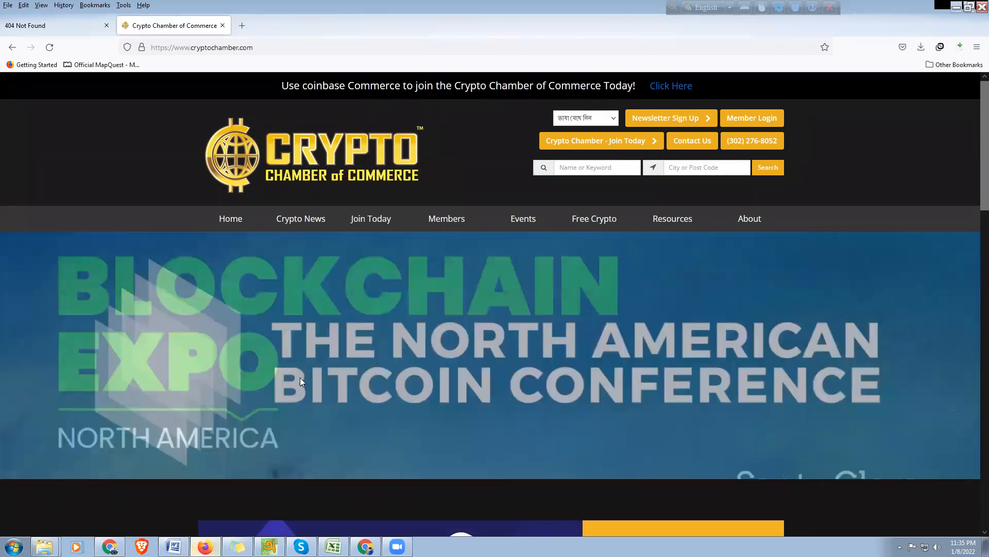
key("alt+Tab")
left_click(188, 302)
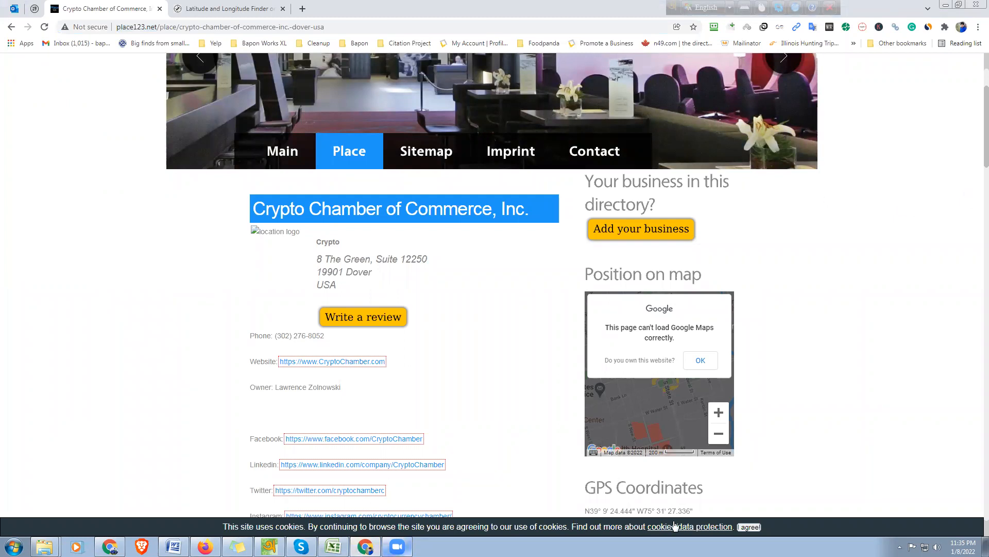
scroll(549, 466, "down", 10)
scroll(239, 402, "down", 10)
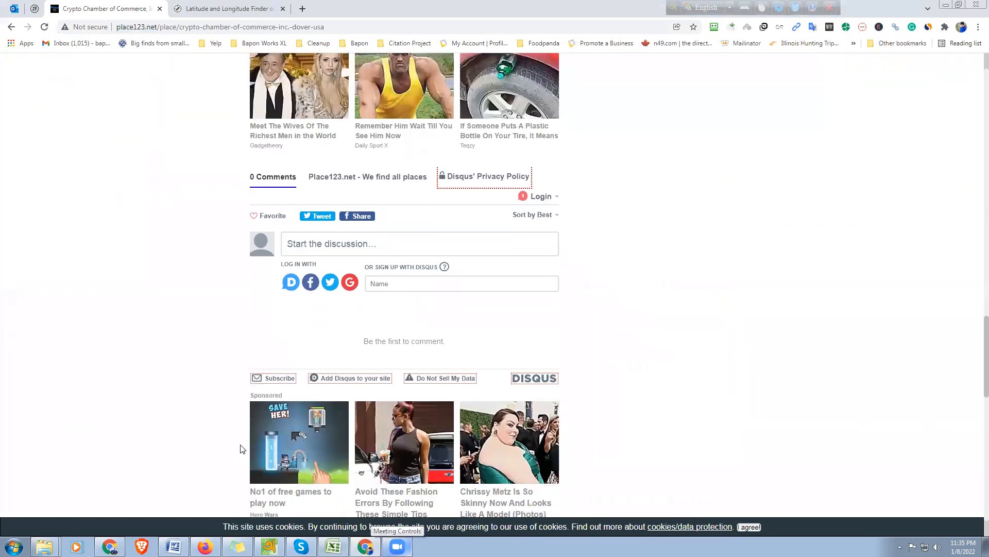
scroll(240, 449, "down", 10)
left_click(278, 418)
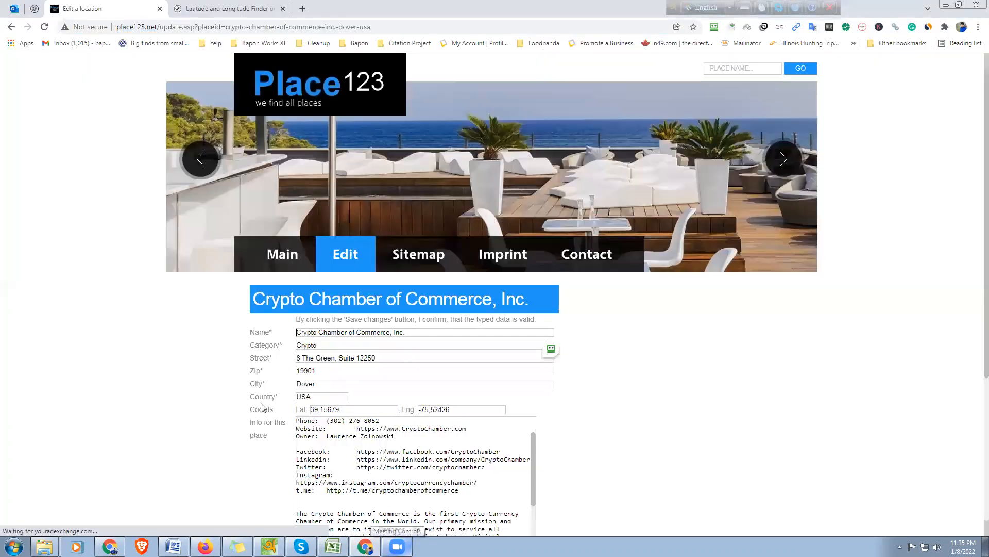
scroll(266, 328, "down", 4)
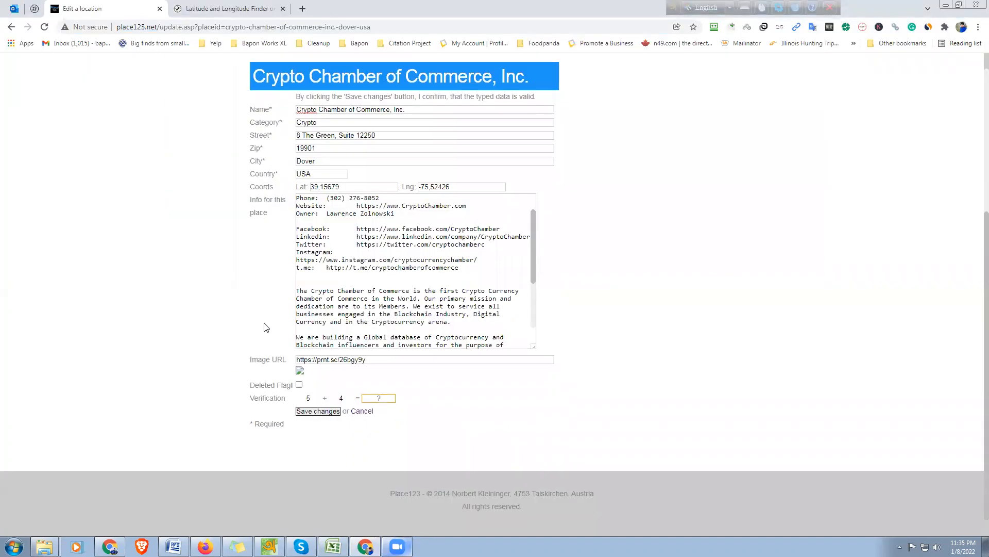
triple_click(370, 360)
key("ctrl+v")
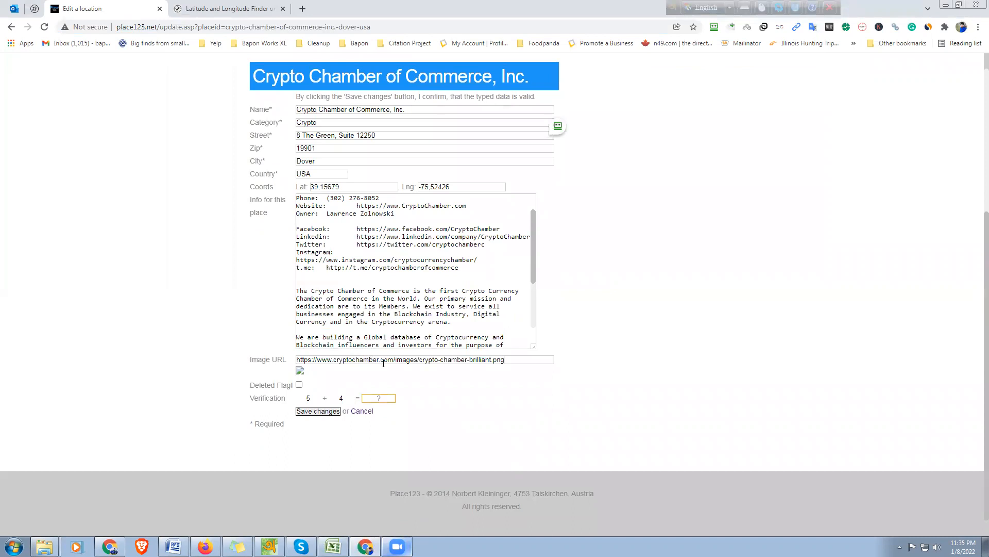
Step: Answer the 5 + 4 verification sum with 9 and save the listing's changes
left_click(386, 398)
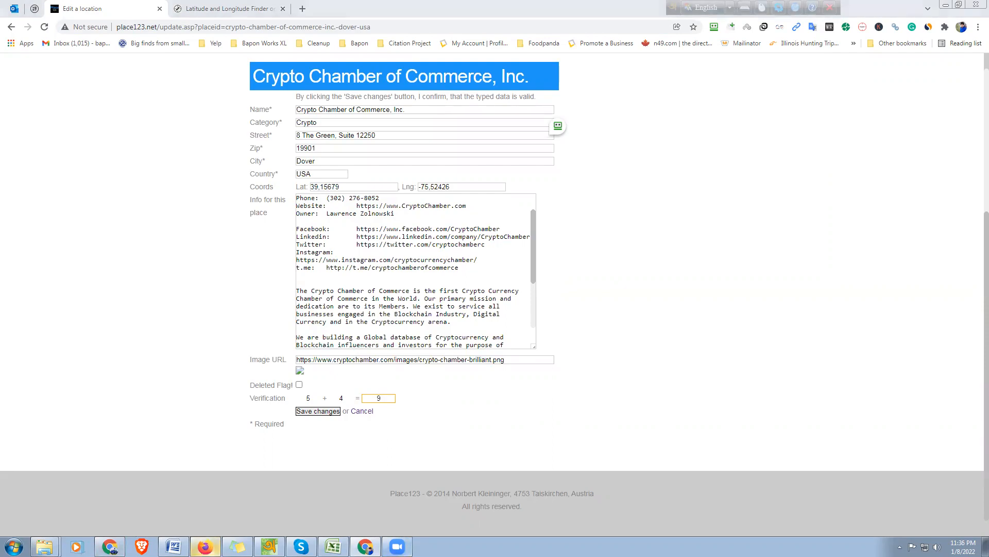
left_click(205, 546)
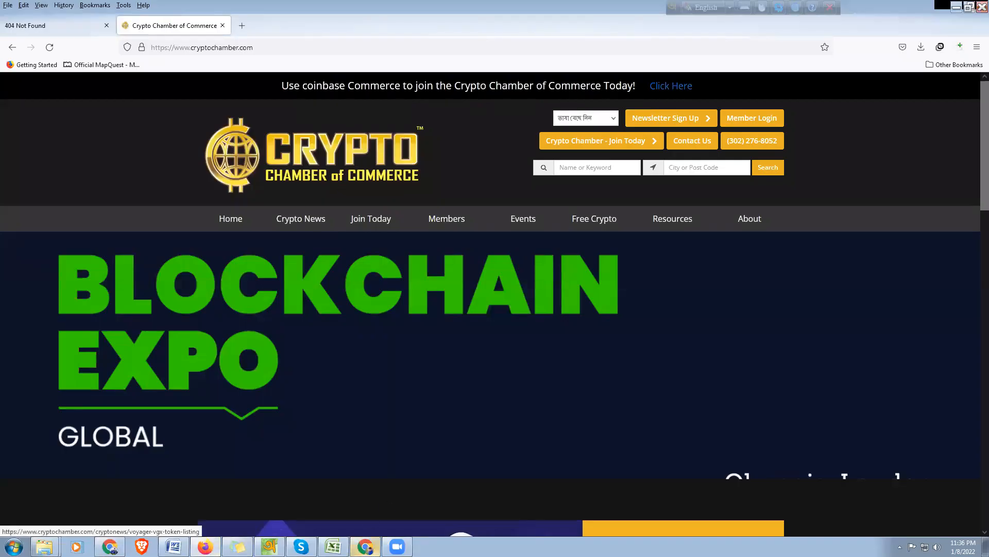
left_click(366, 546)
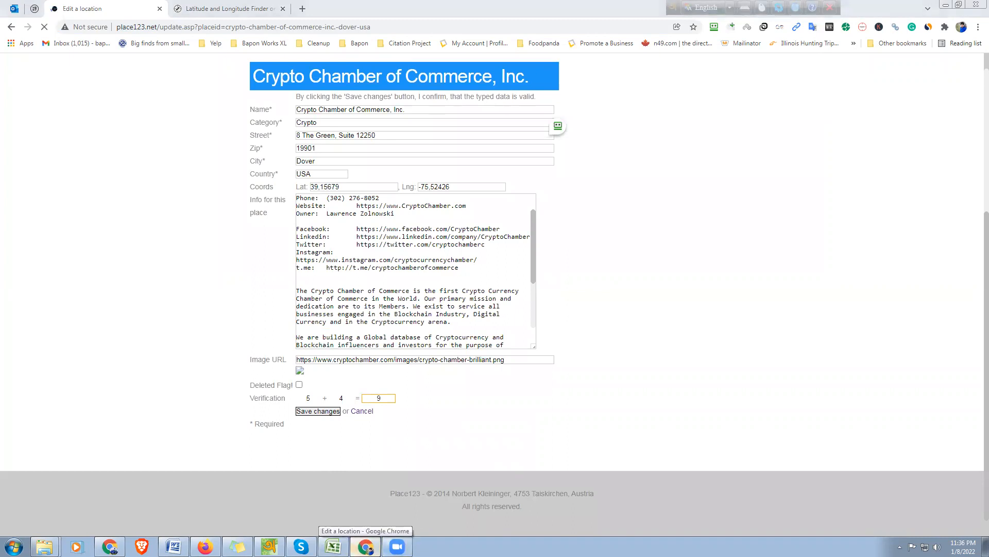
Step: Copy the place123.net link from the workbook, open it in a new Chrome tab and review the listing's logo, contact details, social links and description
key("alt+Tab")
key("alt+Tab")
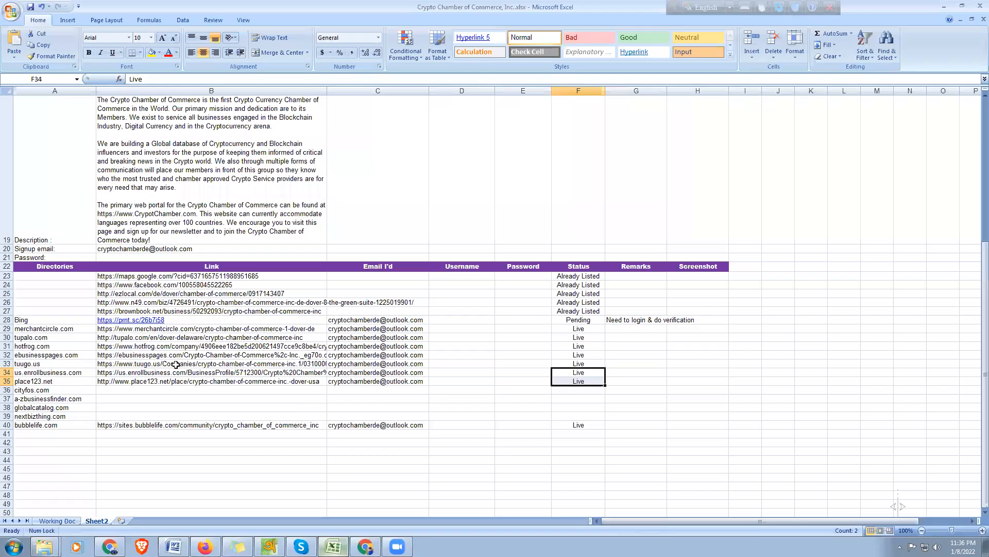
right_click(153, 381)
left_click(189, 232)
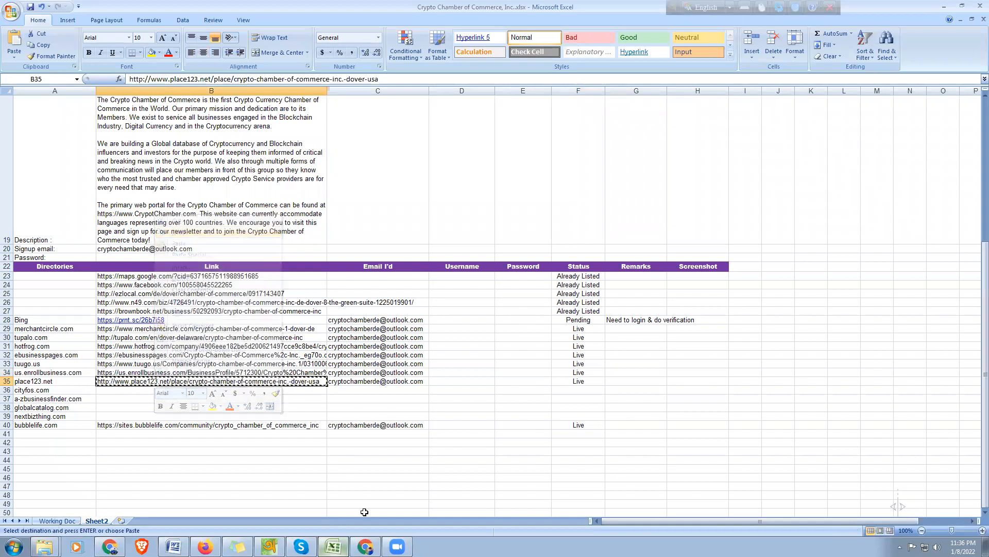
key("alt+Tab")
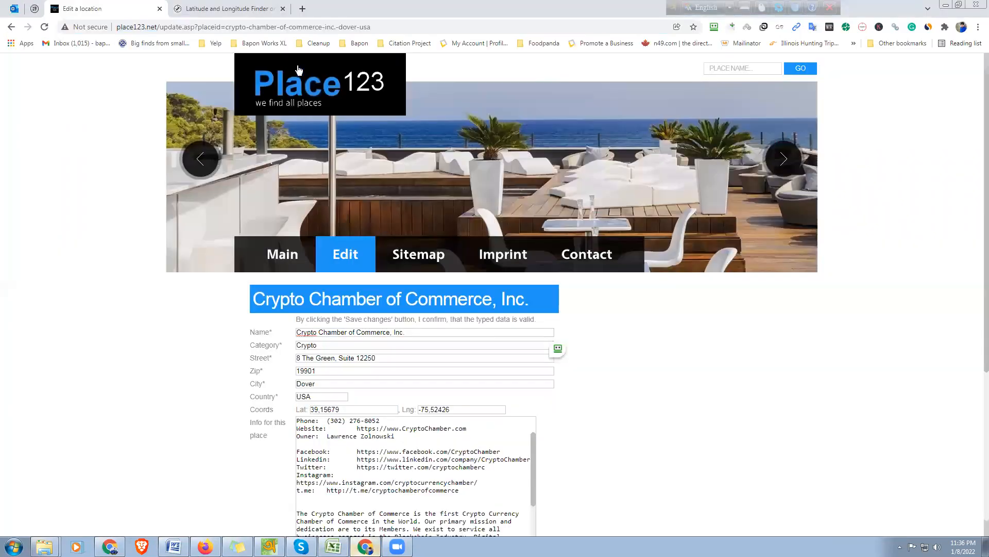
left_click(303, 12)
key("ctrl+v")
key("Return")
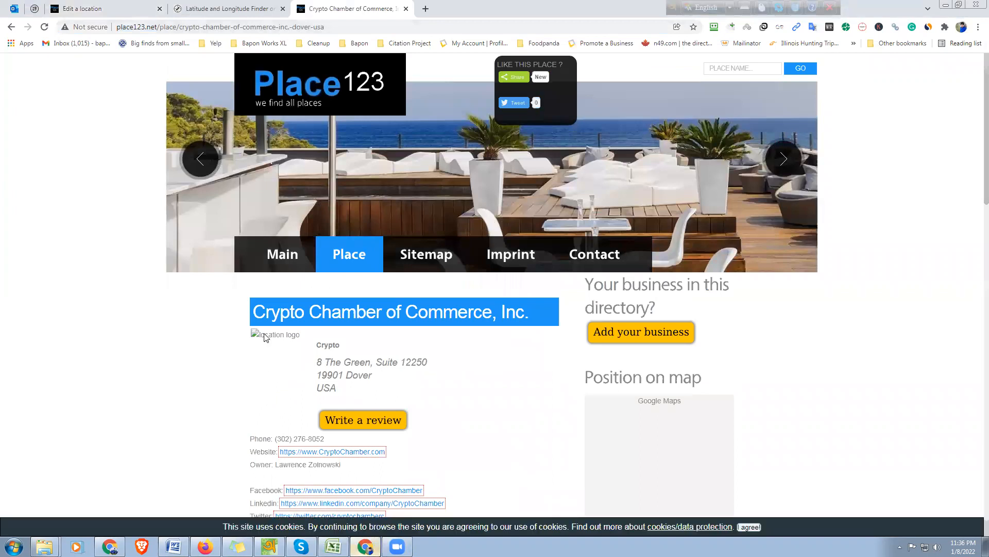
scroll(214, 328, "down", 2)
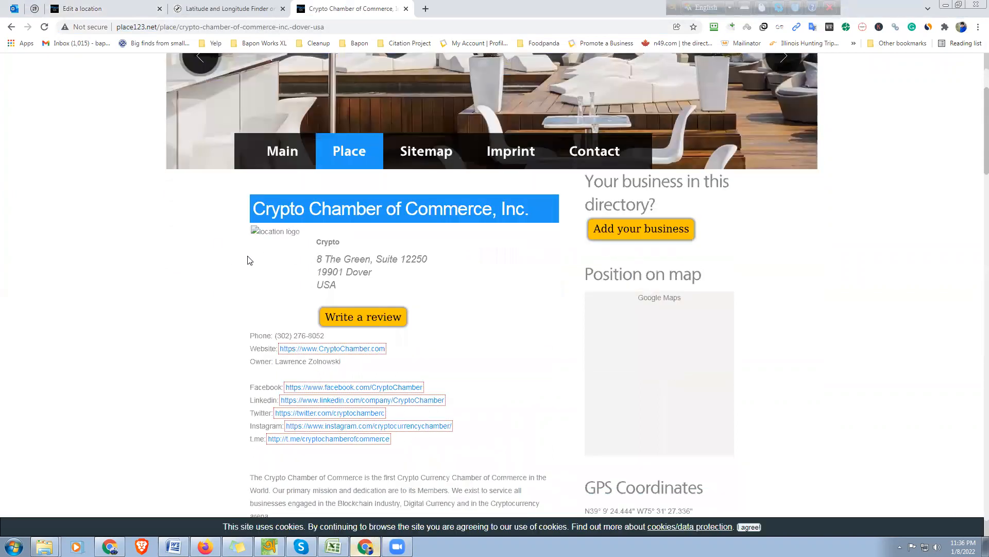
scroll(292, 315, "down", 1)
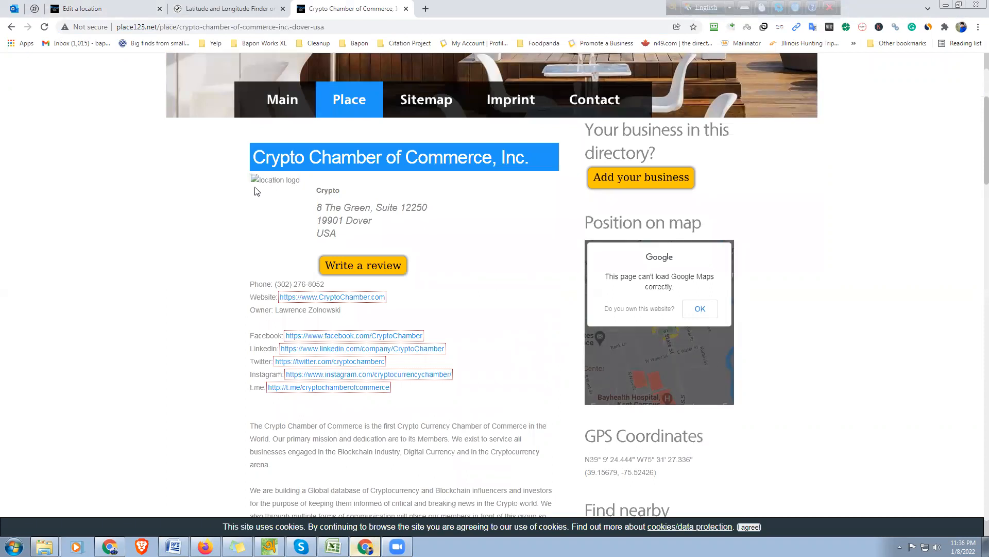
scroll(268, 329, "down", 3)
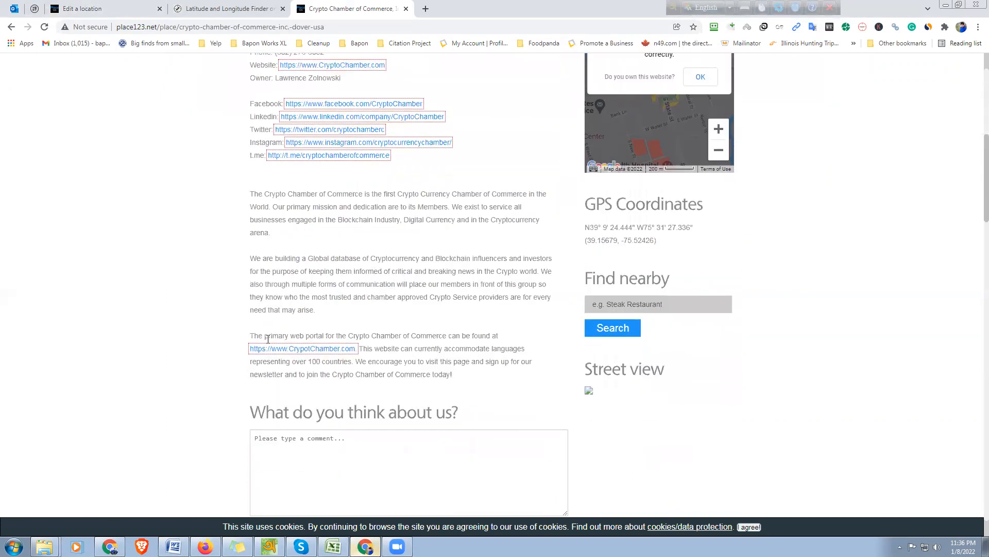
scroll(277, 320, "up", 4)
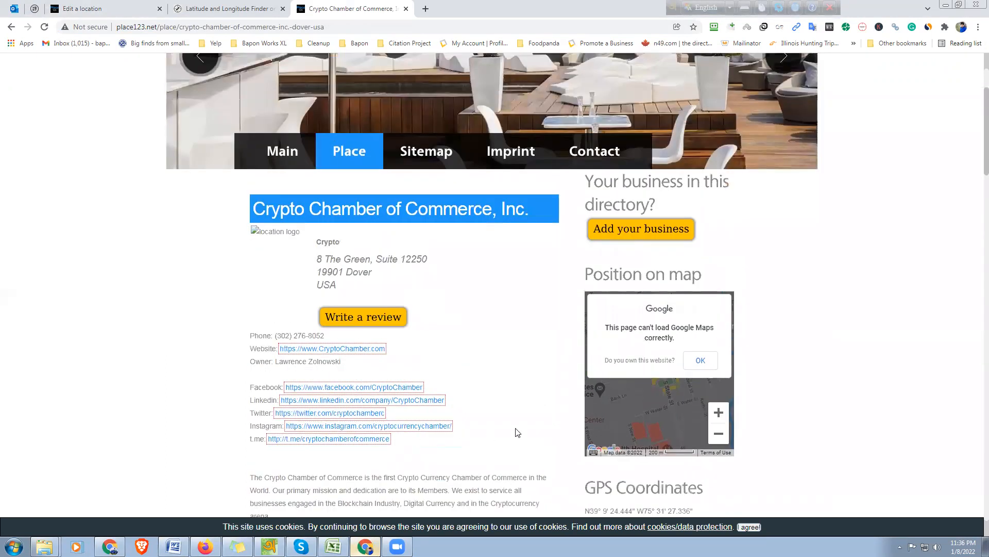